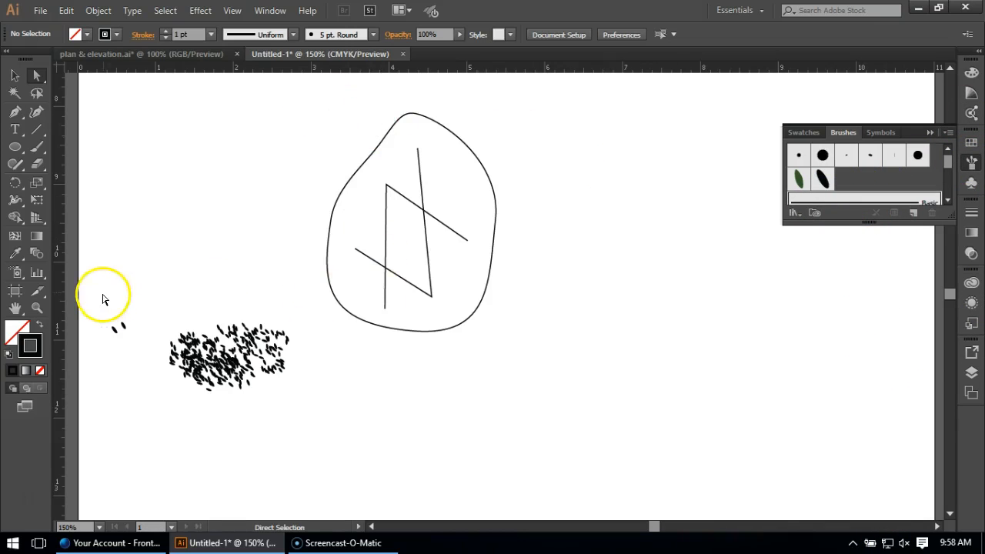
Draw an ellipse about 2.25 by 2.88 in beside the rune stone outline and add an anchor point on its upper-left edge.
left_click(14, 147)
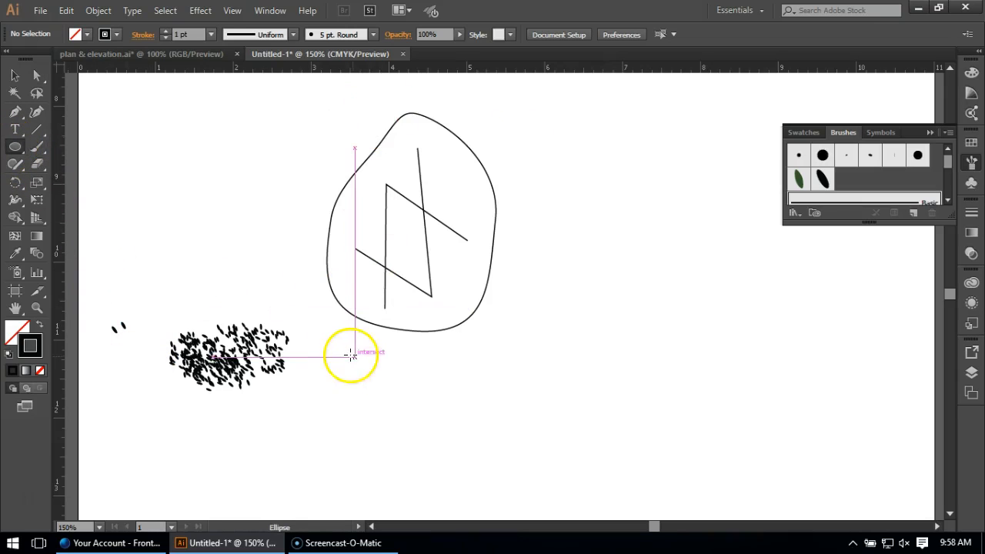
left_click_drag(591, 112, 767, 337)
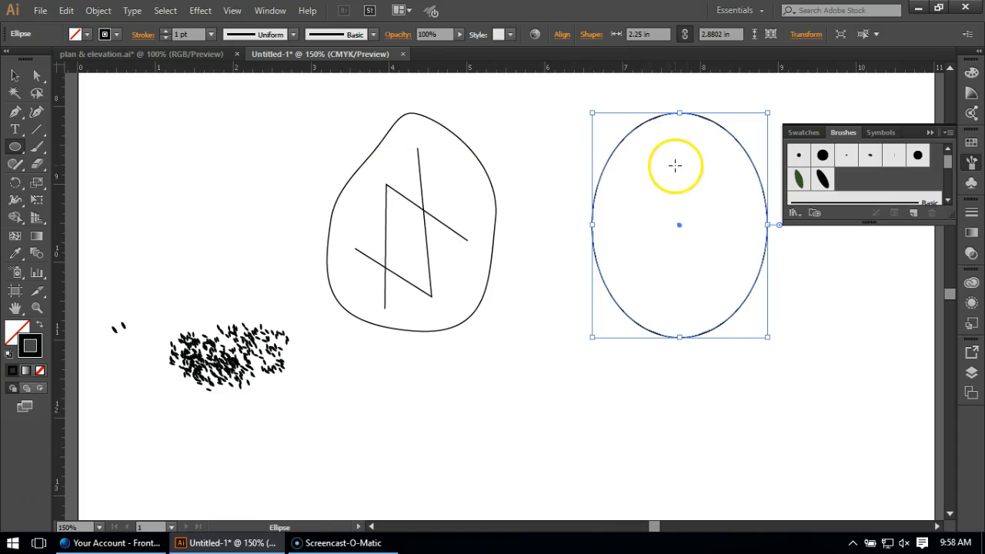
left_click(16, 113)
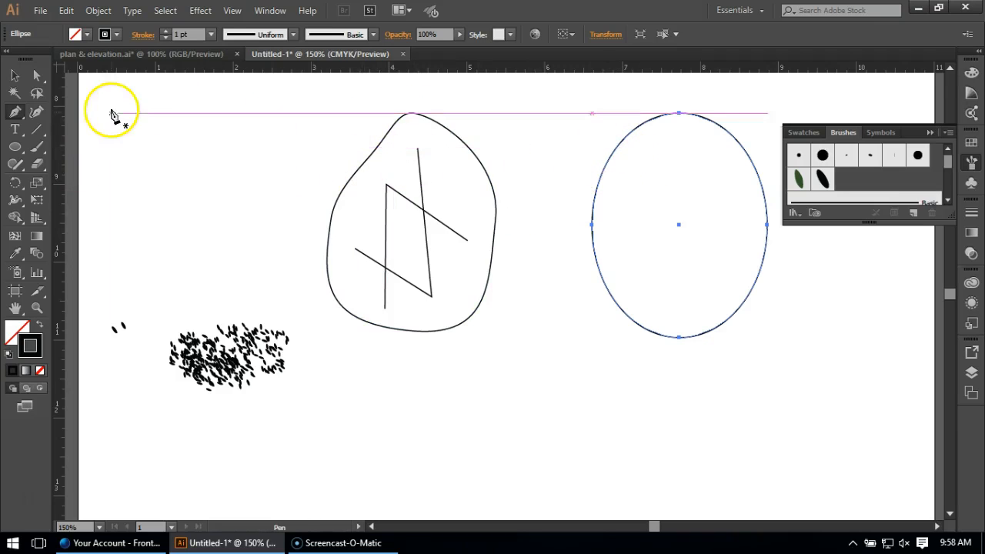
left_click(618, 146)
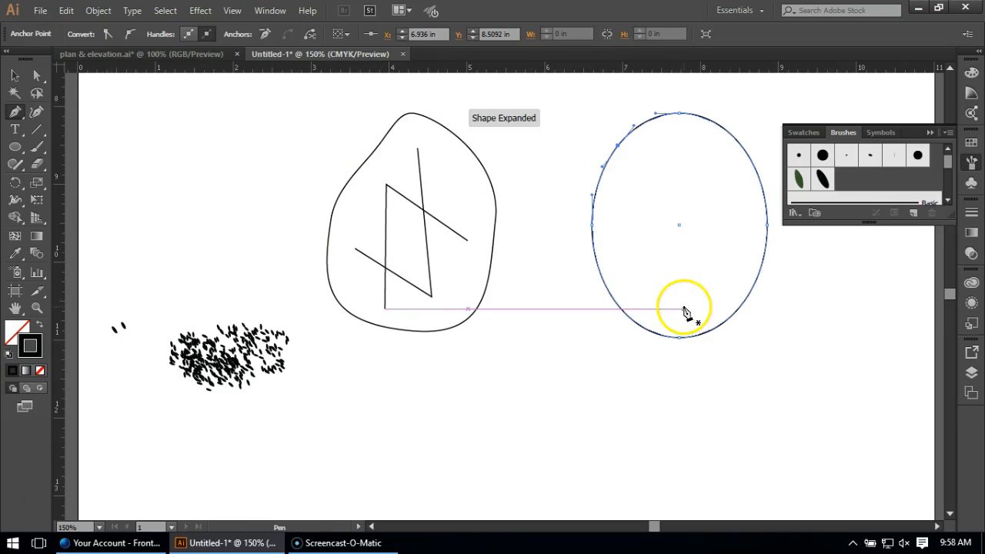
Pull the added anchor inward to about X 7.18 in, Y 8.67 in and adjust the surrounding handles to form a dent.
left_click(36, 75)
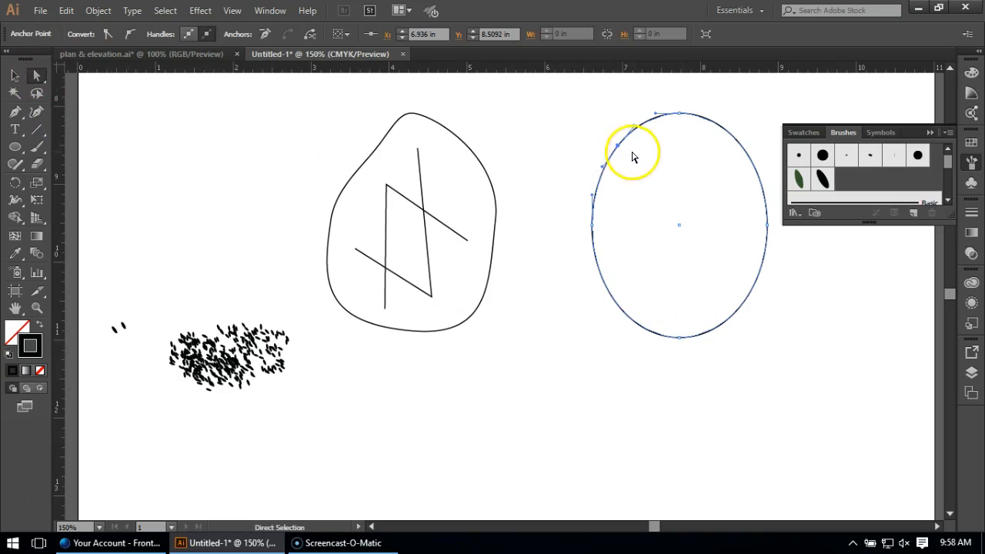
left_click_drag(622, 150, 635, 158)
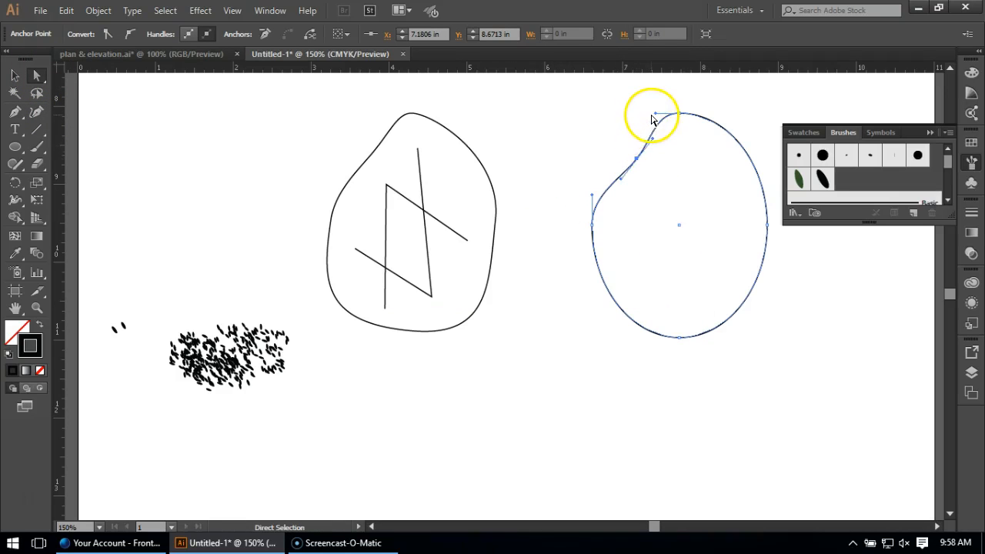
left_click_drag(654, 114, 666, 131)
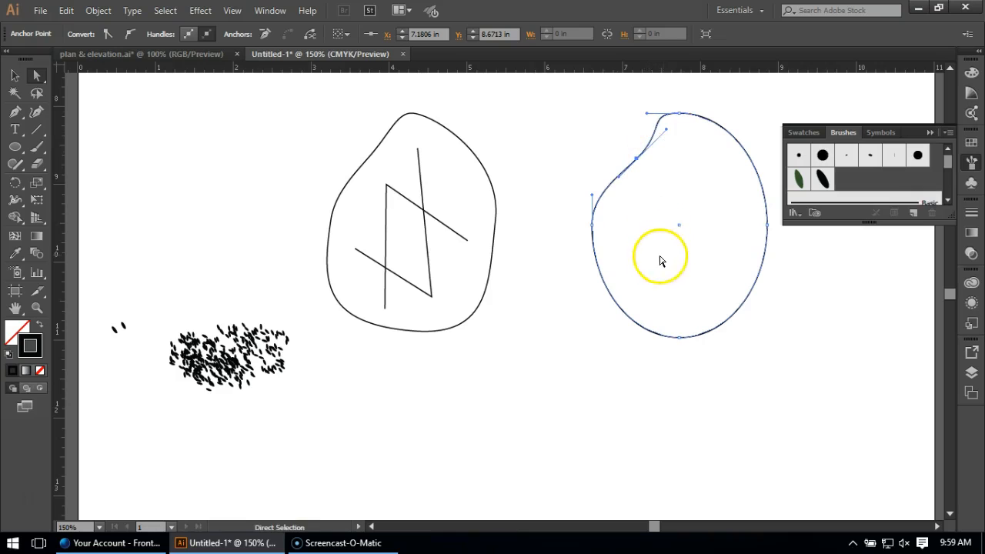
left_click_drag(633, 165, 620, 186)
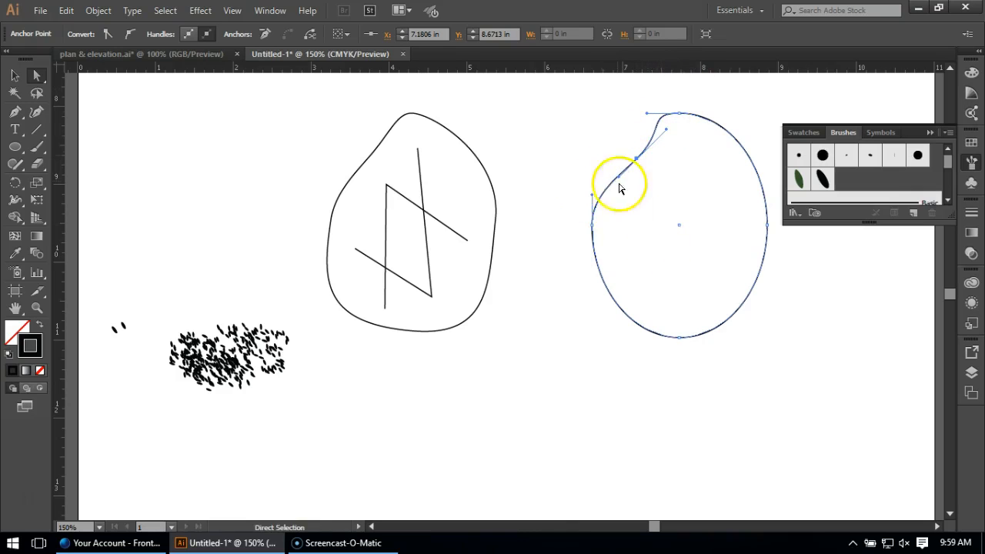
Broaden the base of the new outline by extending the bottom anchor's two handles outward and tilting them slightly down to the right.
left_click(678, 337)
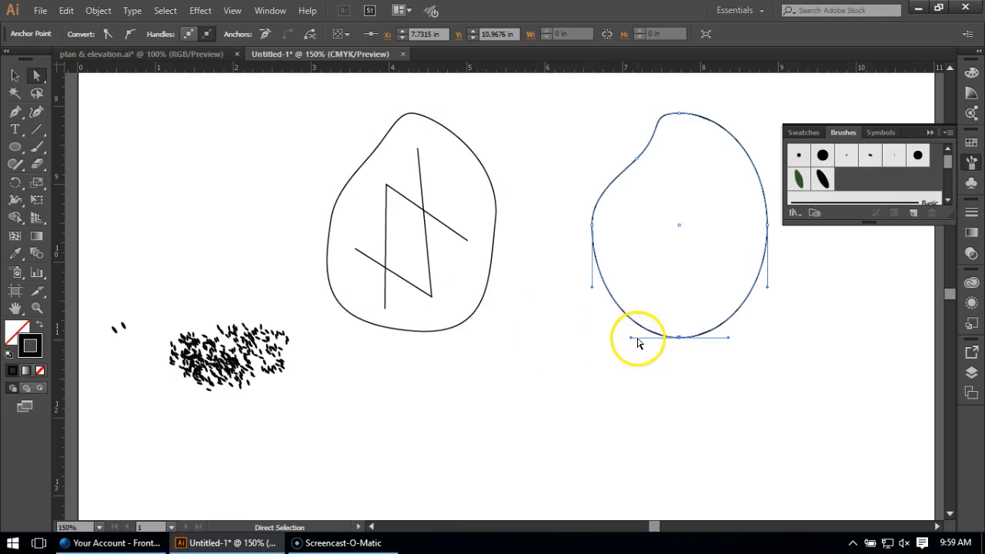
left_click_drag(631, 339, 575, 338)
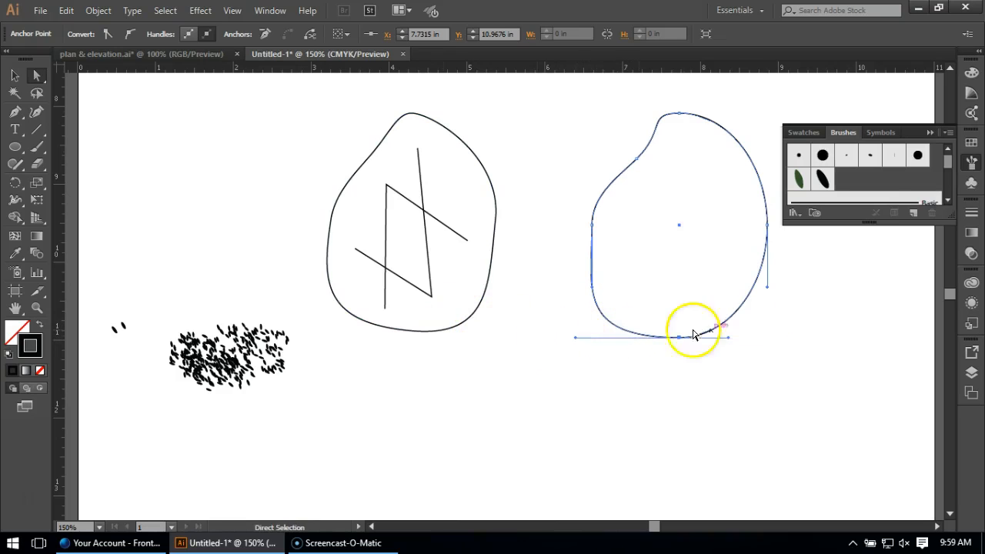
left_click_drag(728, 339, 775, 353)
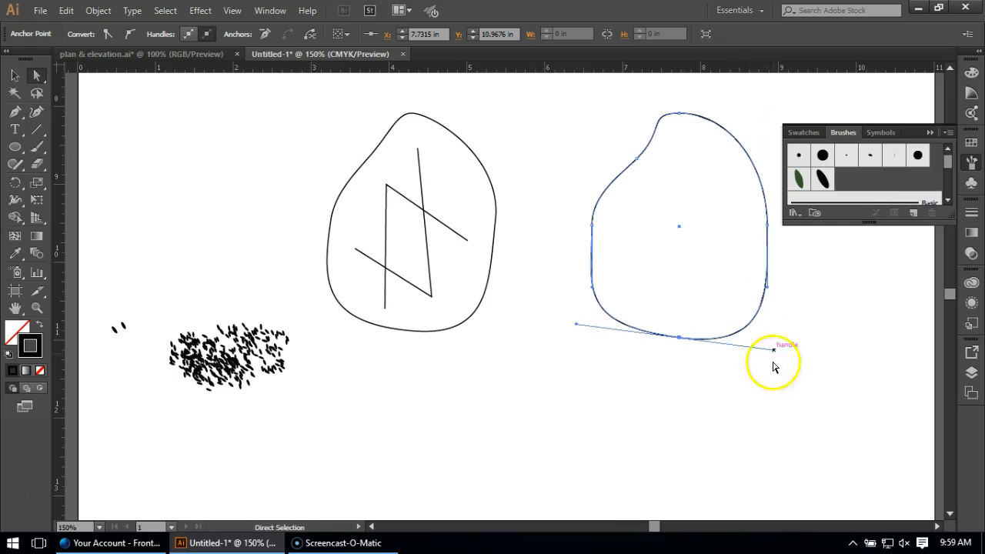
Adjust the outline's left side anchor and shift its right side anchor slightly inward and upward, with its handles tilted.
left_click_drag(593, 230, 598, 231)
left_click(765, 228)
left_click_drag(766, 229, 764, 157)
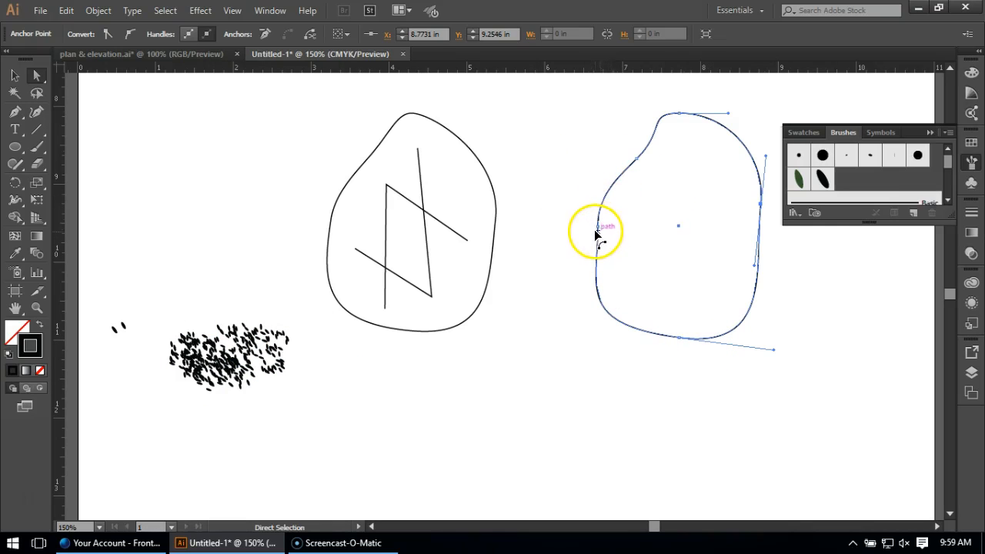
left_click_drag(597, 228, 598, 220)
Raise the outline's top anchor to about Y 8.0 in and tilt its handles down to the right.
left_click(679, 115)
left_click_drag(680, 119, 663, 131)
mouse_move(739, 136)
left_mouse_down()
mouse_move(723, 110)
mouse_move(736, 125)
left_mouse_up()
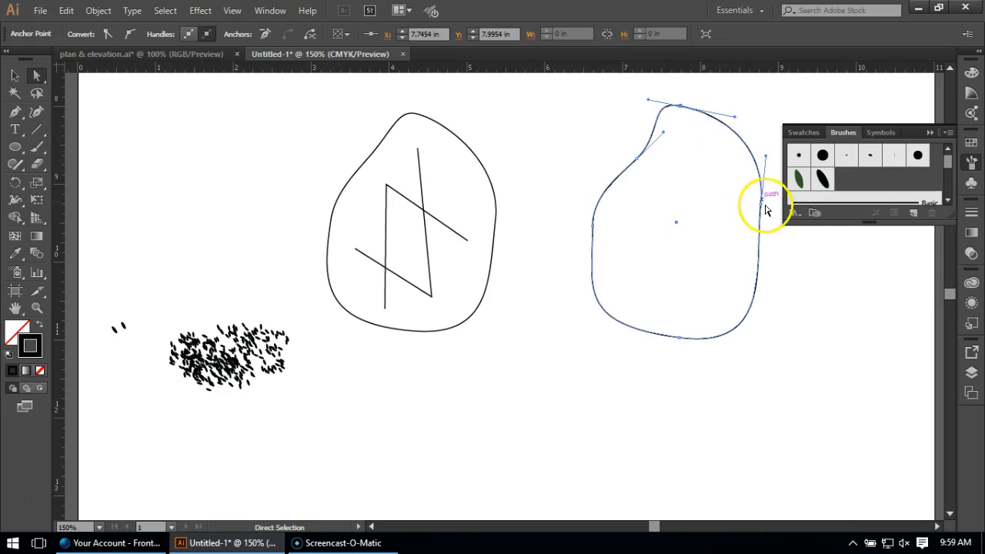
Examine the anchor points and handles of the original rune stone outline for comparison with the new one.
left_click(488, 180)
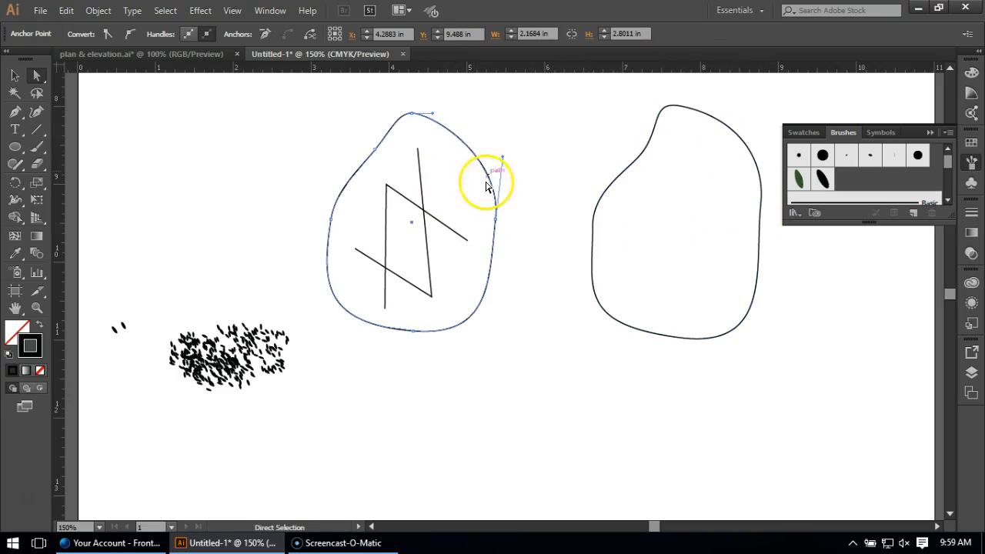
left_click(330, 220)
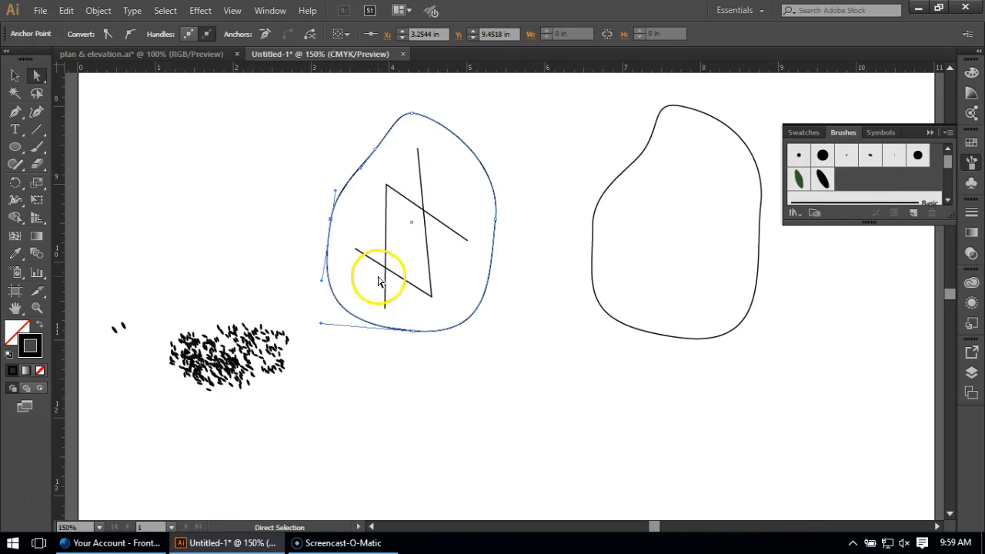
left_click(413, 332)
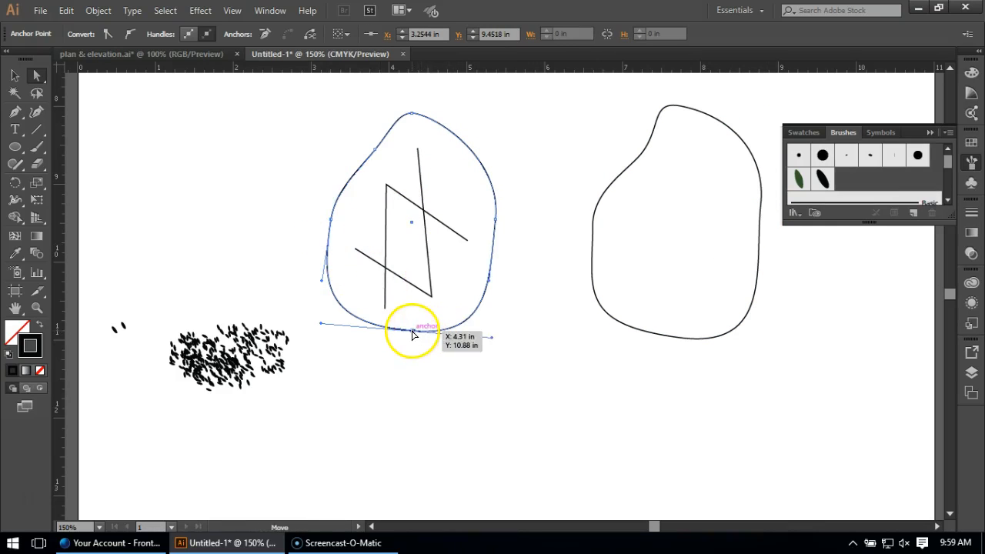
left_click(375, 148)
mouse_move(650, 136)
left_mouse_down()
mouse_move(651, 159)
mouse_move(658, 126)
left_mouse_up()
left_click(663, 132)
left_click(642, 154)
left_click(590, 138)
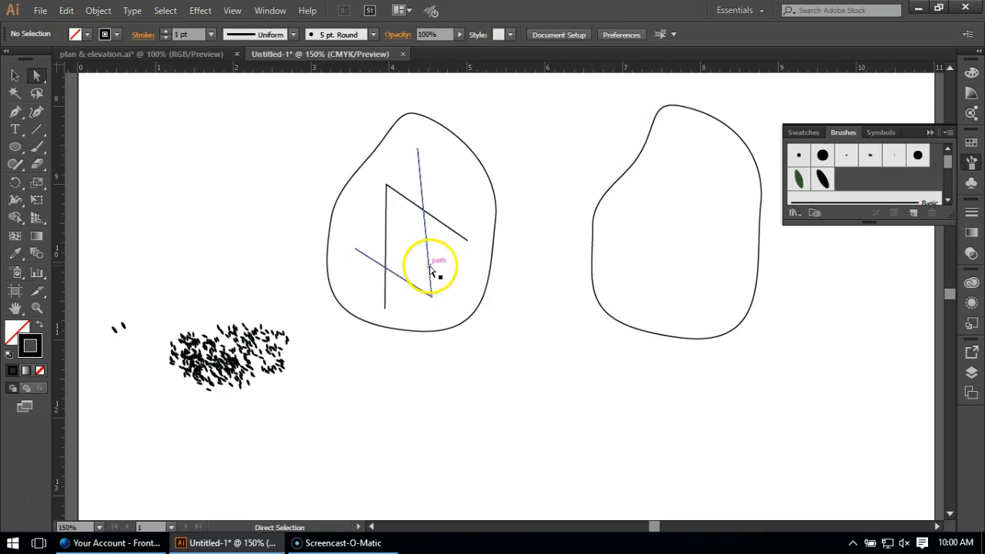
Bow the lower left edge of the new outline slightly outward by reshaping the curve at its left anchor.
left_click(593, 254)
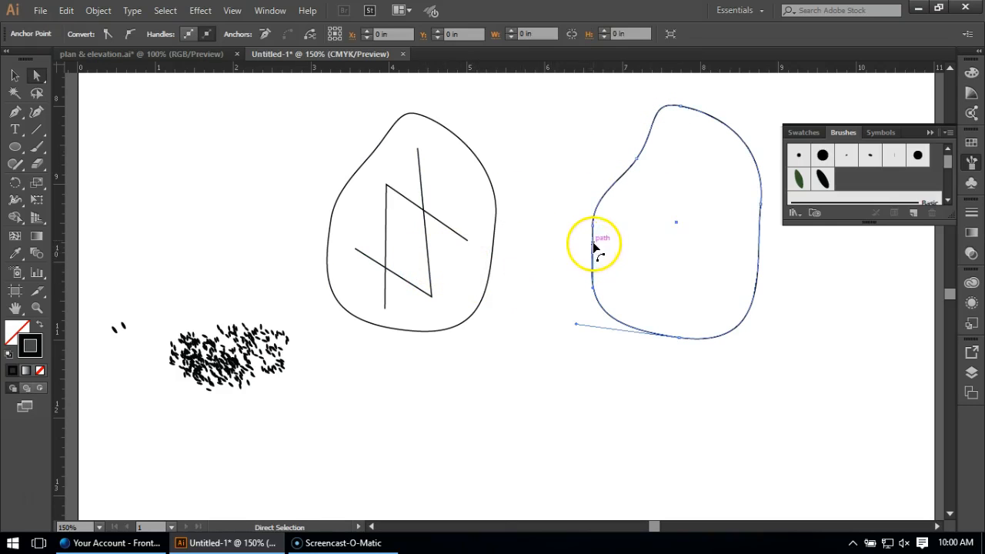
left_click_drag(597, 228, 584, 292)
left_click(598, 393)
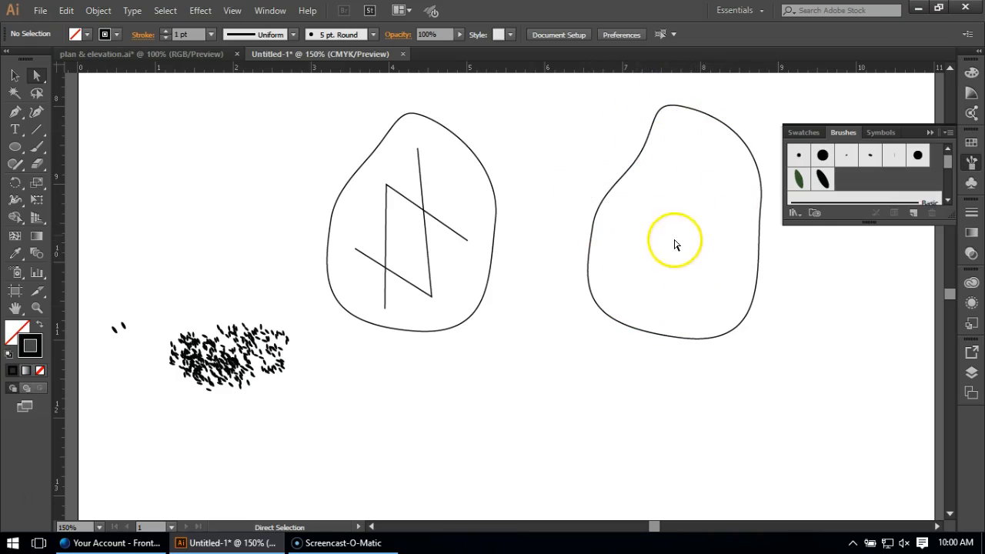
Start the Roughen effect on the new outline with a relative size of 13.85% and a detail of 3.18 per inch.
left_click(13, 74)
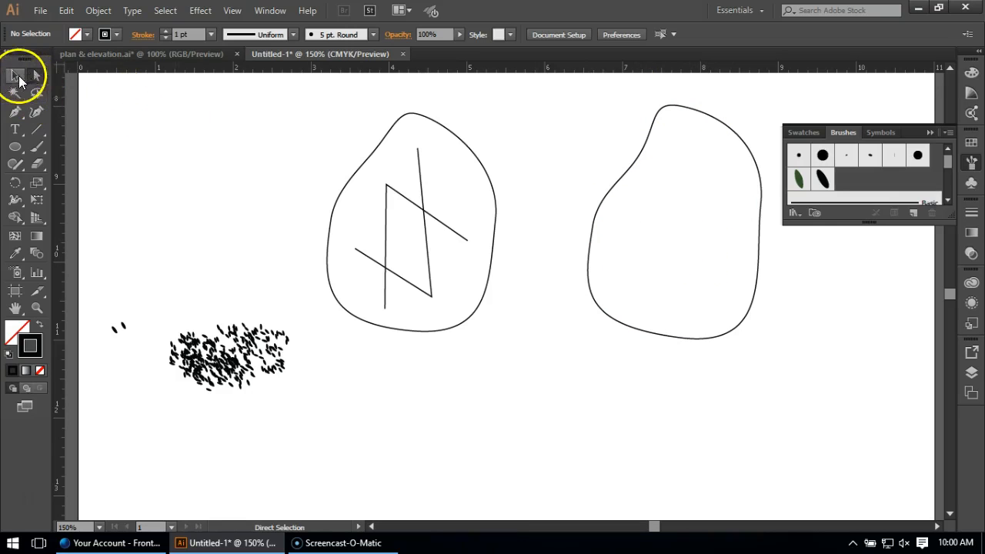
left_click(612, 188)
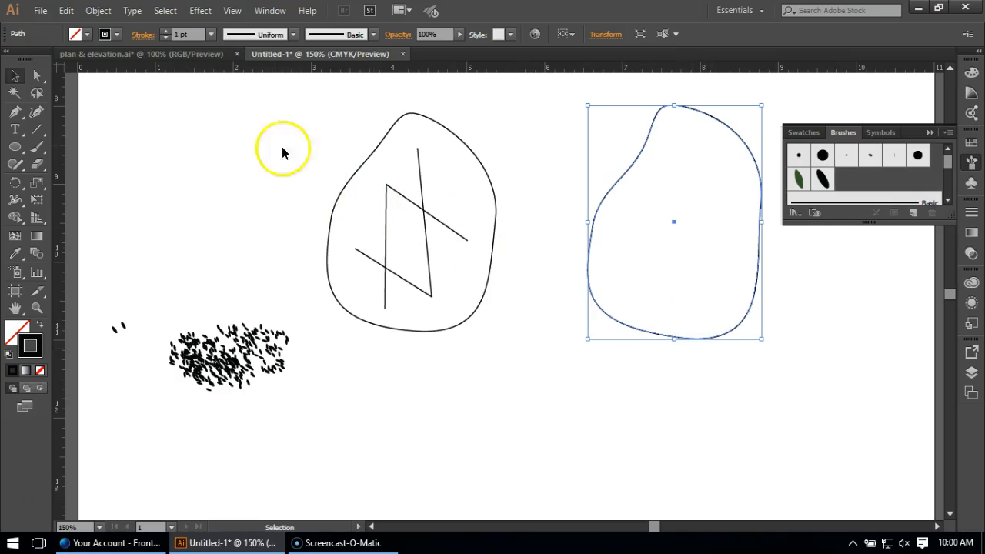
left_click(202, 11)
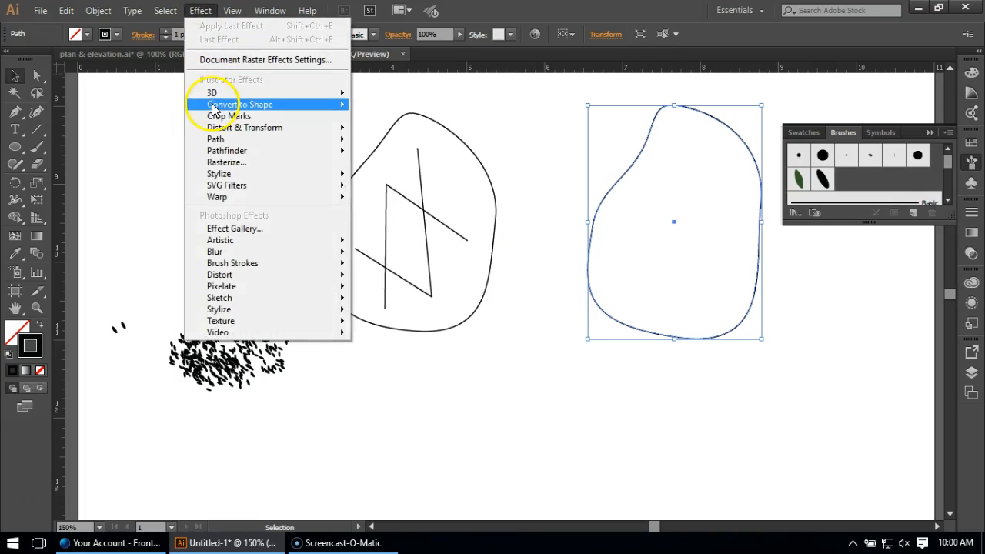
mouse_move(219, 132)
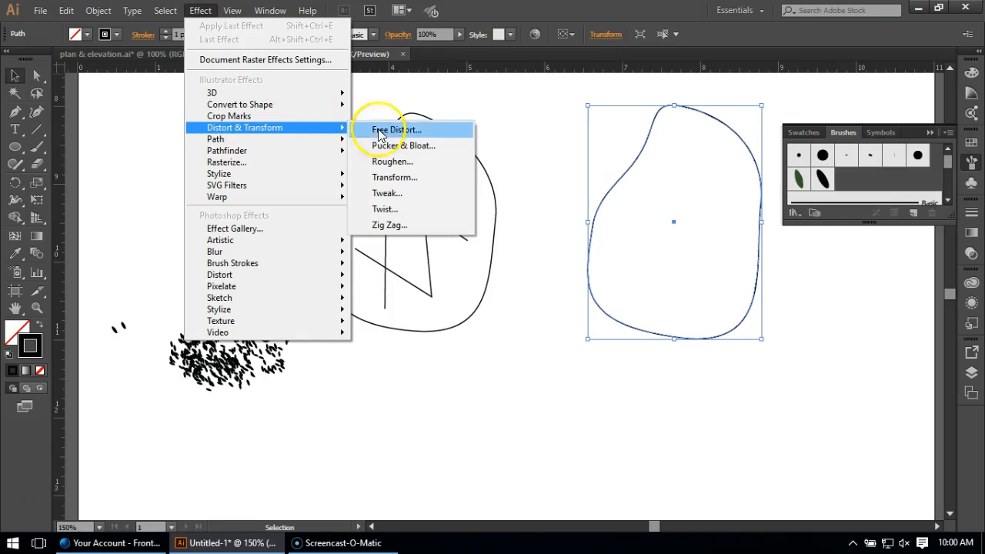
left_click(424, 164)
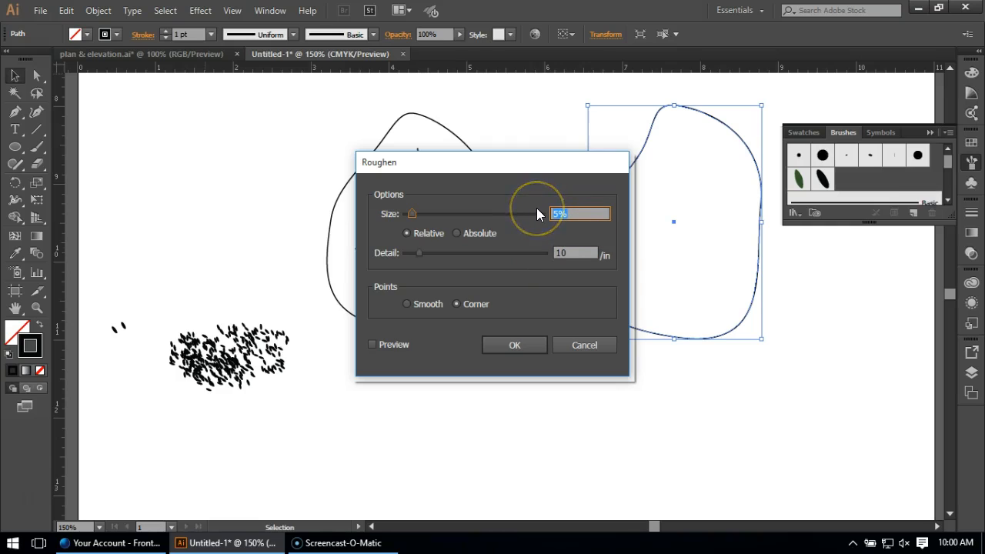
type("13.8")
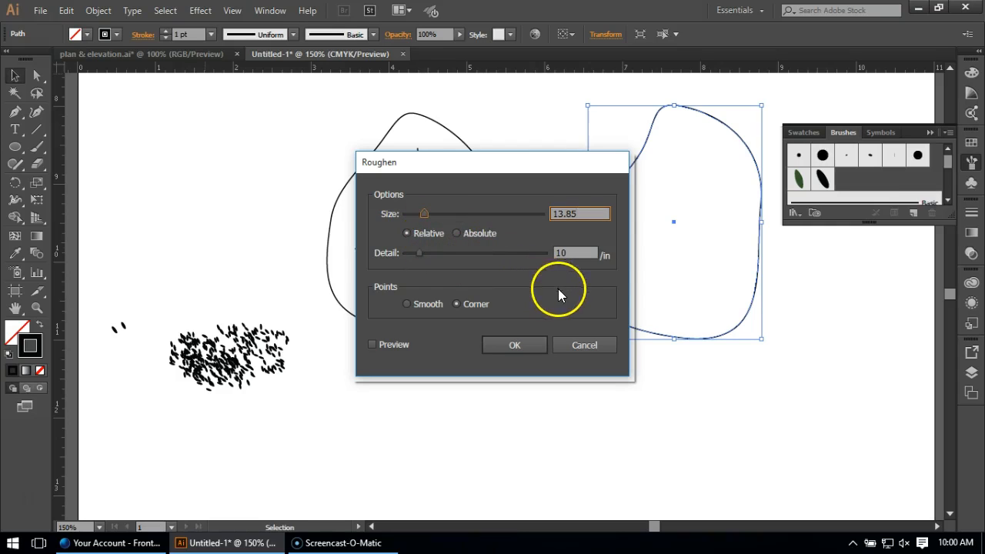
key("Tab")
type("3.")
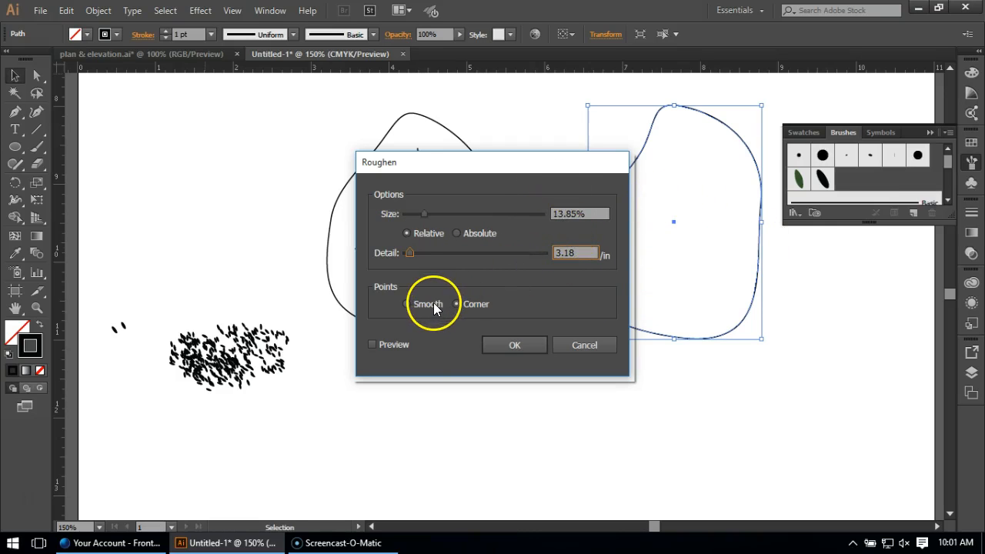
Preview the roughening, compare corner and smooth points, and apply the effect with smooth points.
left_click_drag(385, 162, 126, 133)
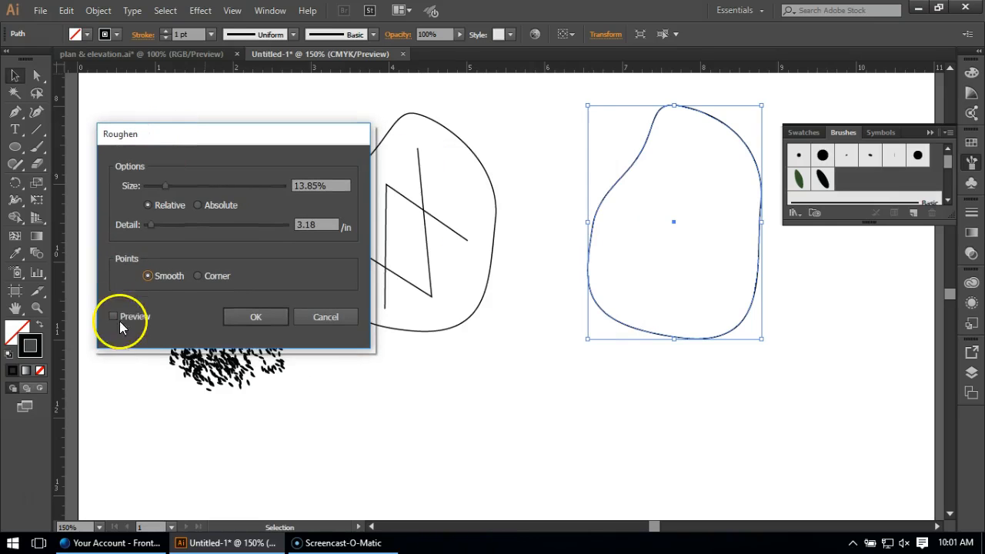
left_click(114, 317)
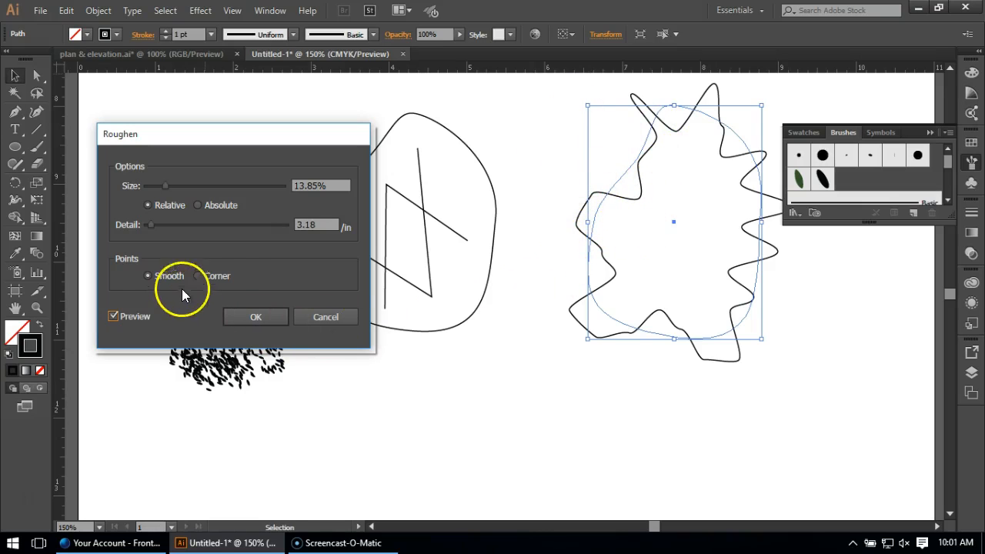
left_click(218, 278)
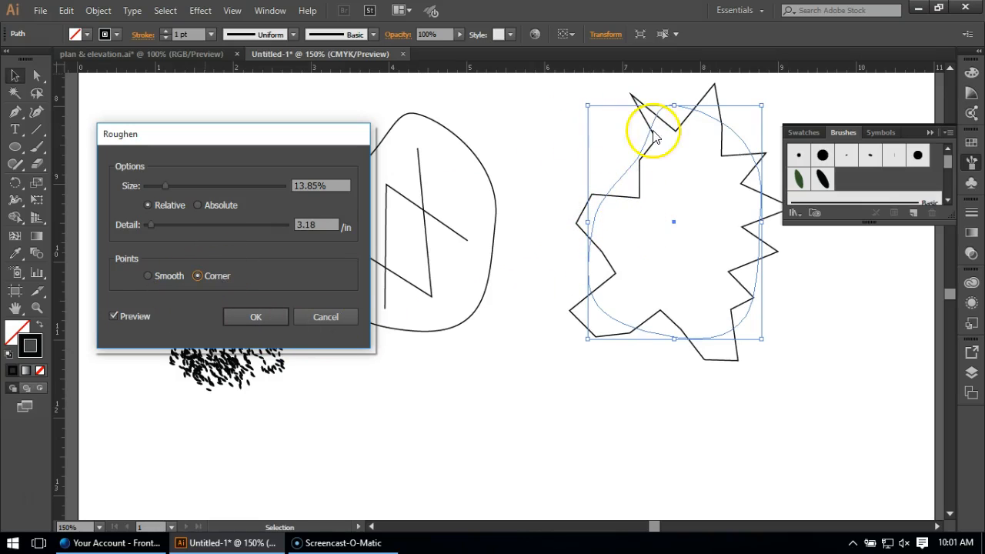
left_click(148, 275)
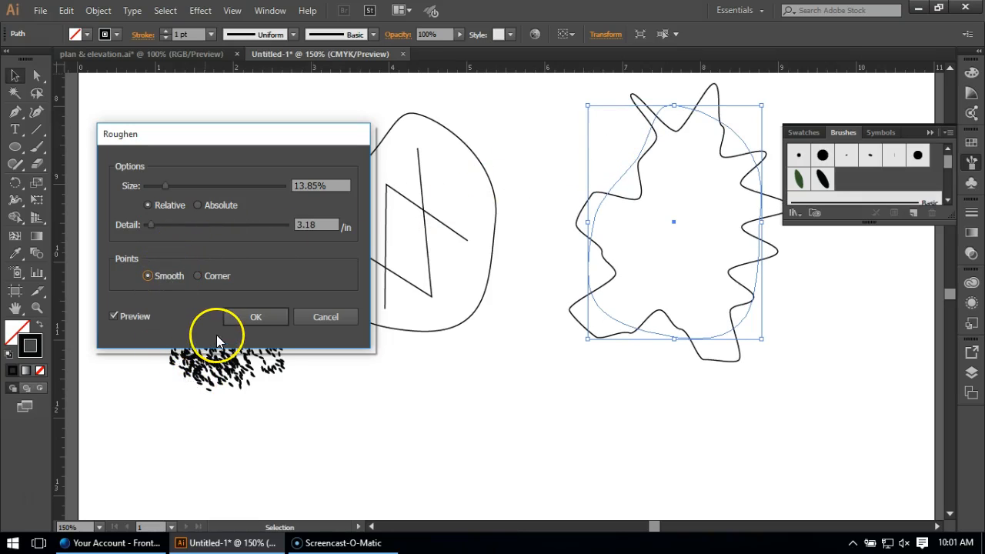
left_click(236, 322)
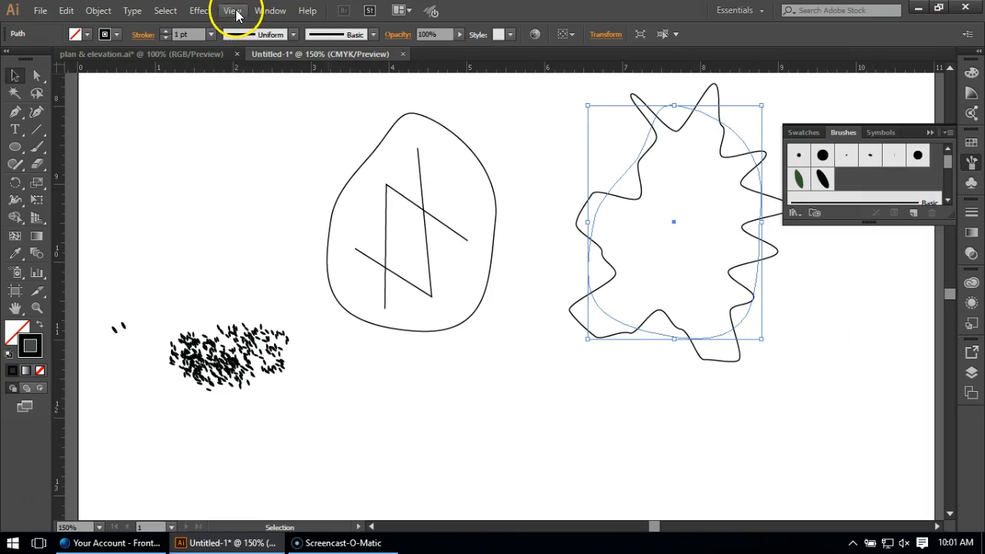
Start a second Roughen effect on the new outline as another instance, with a relative size of 3.78%.
left_click(199, 12)
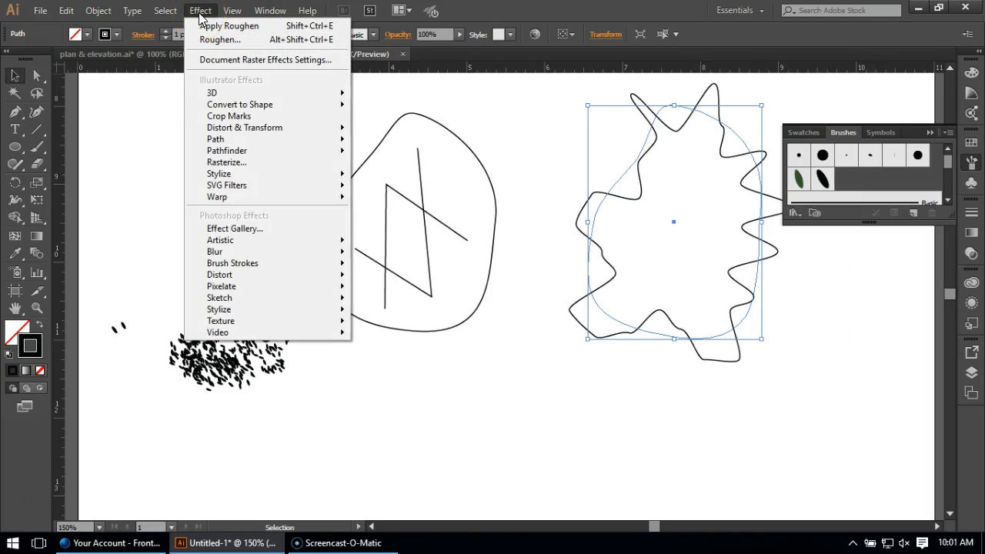
mouse_move(239, 131)
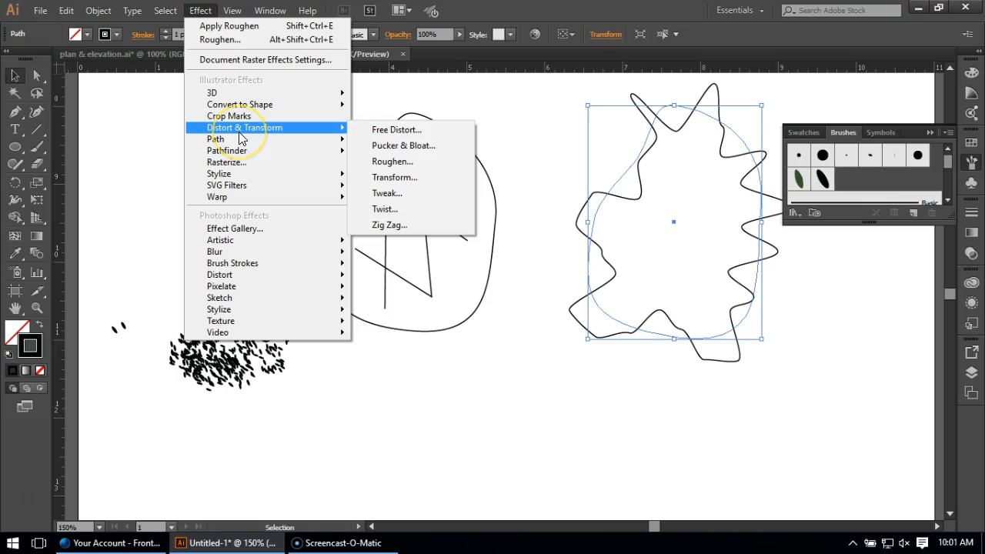
left_click(422, 161)
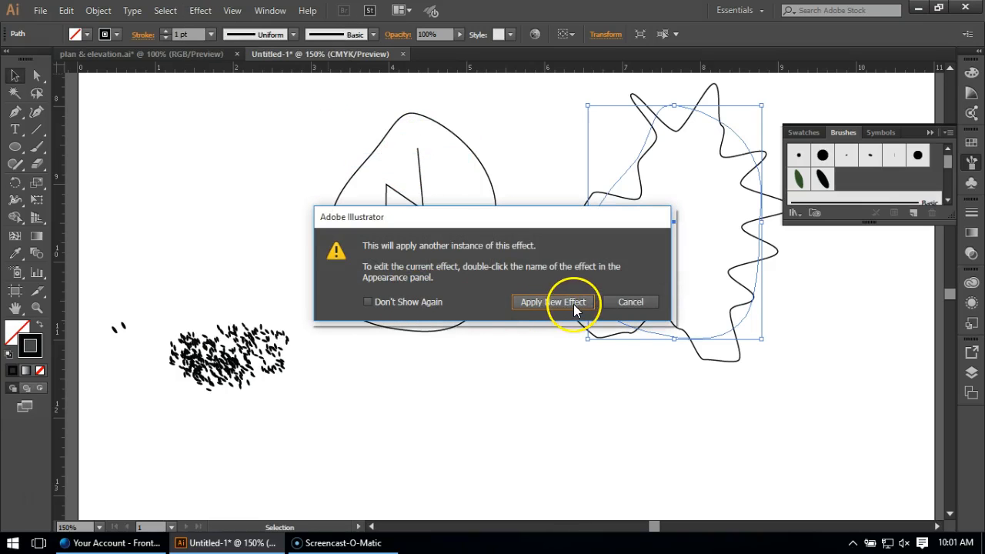
left_click(552, 302)
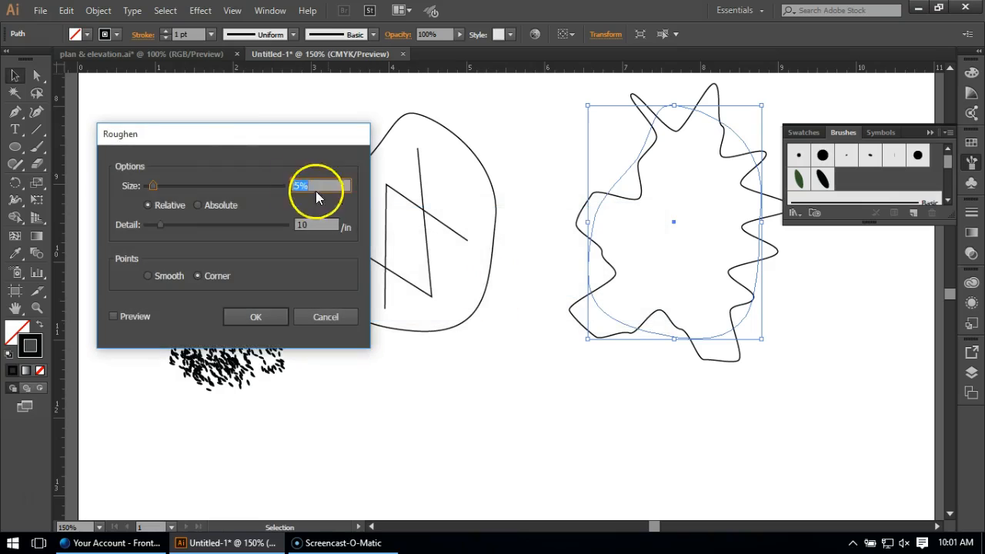
left_click_drag(229, 143, 422, 159)
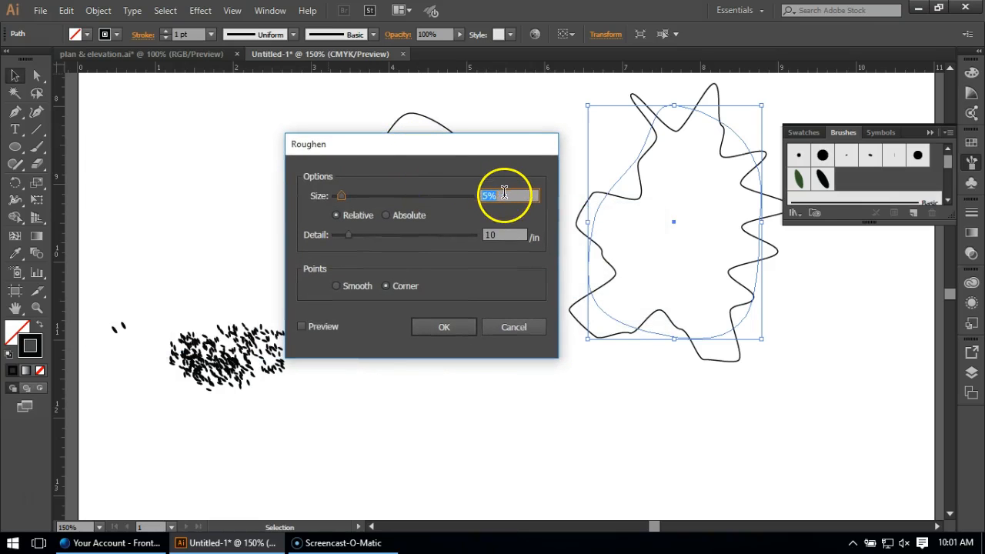
type("3.78")
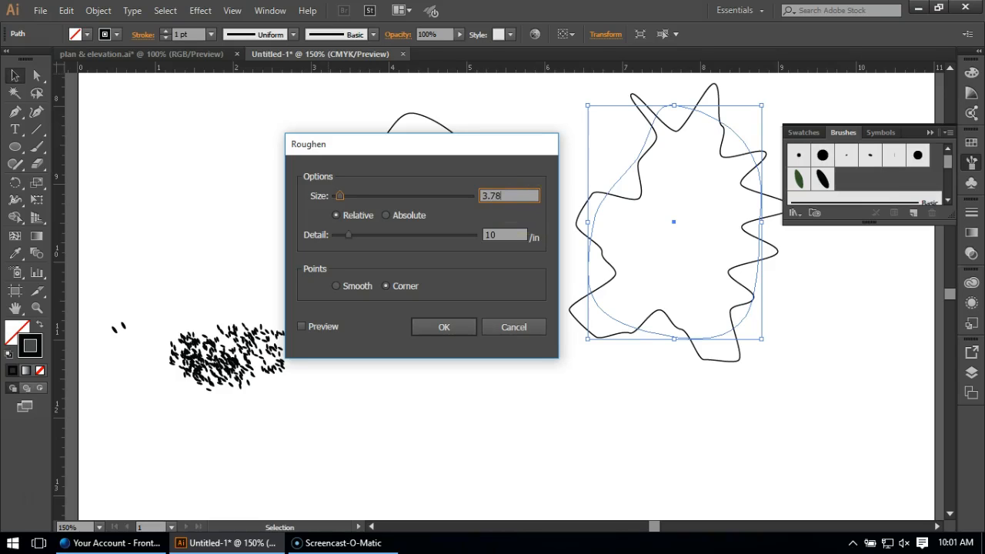
Set the second roughening's detail to 16.68 per inch with smooth points, preview it and apply the effect.
left_click(498, 236)
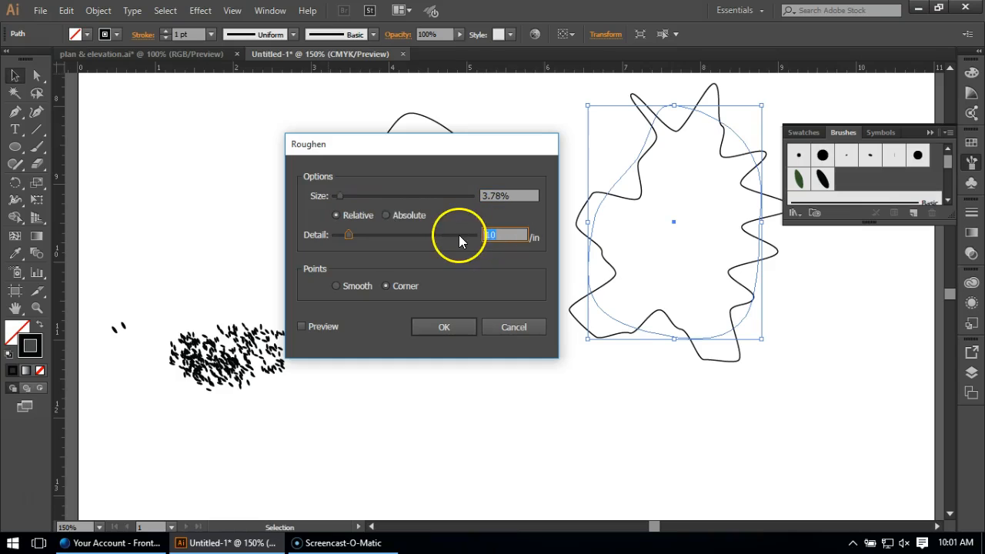
type("1")
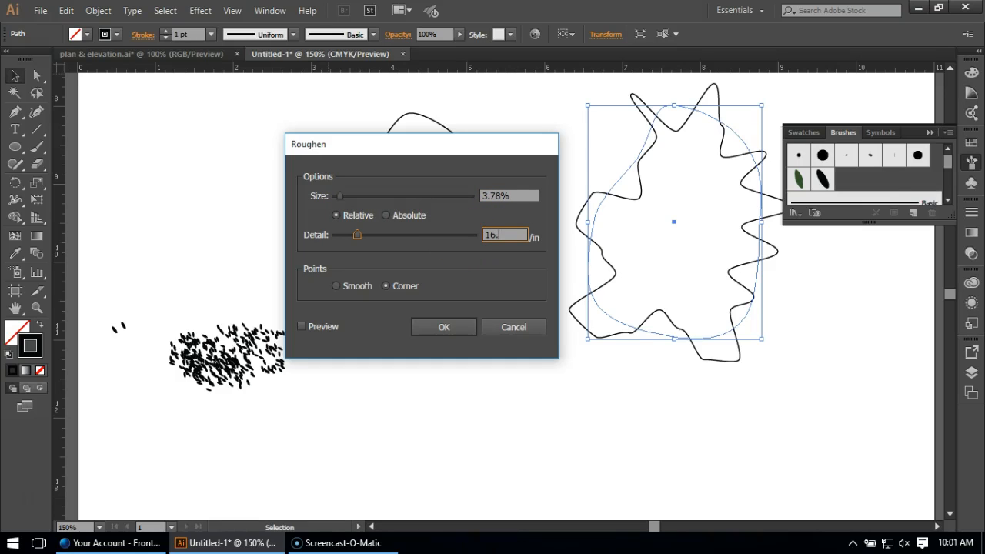
left_click(336, 285)
left_click(327, 327)
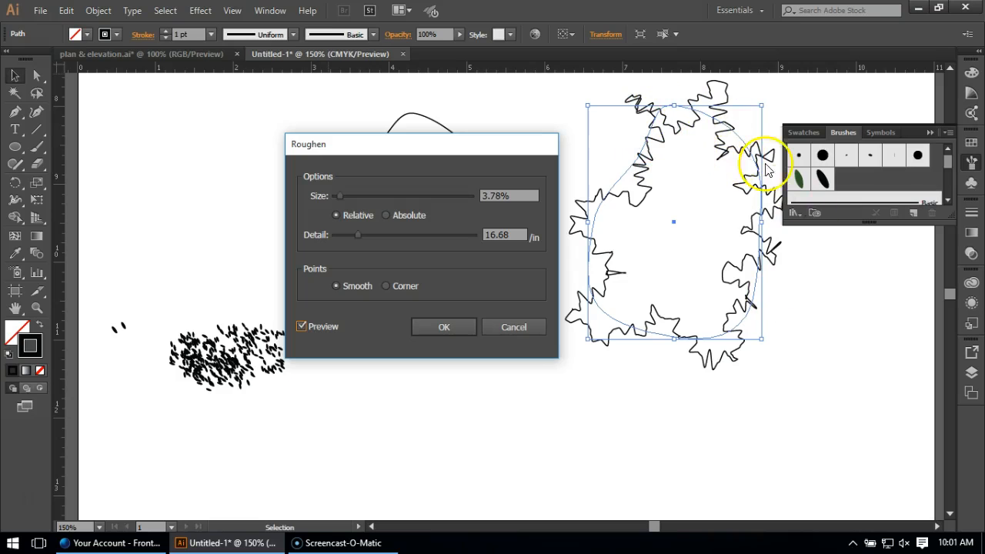
left_click(444, 328)
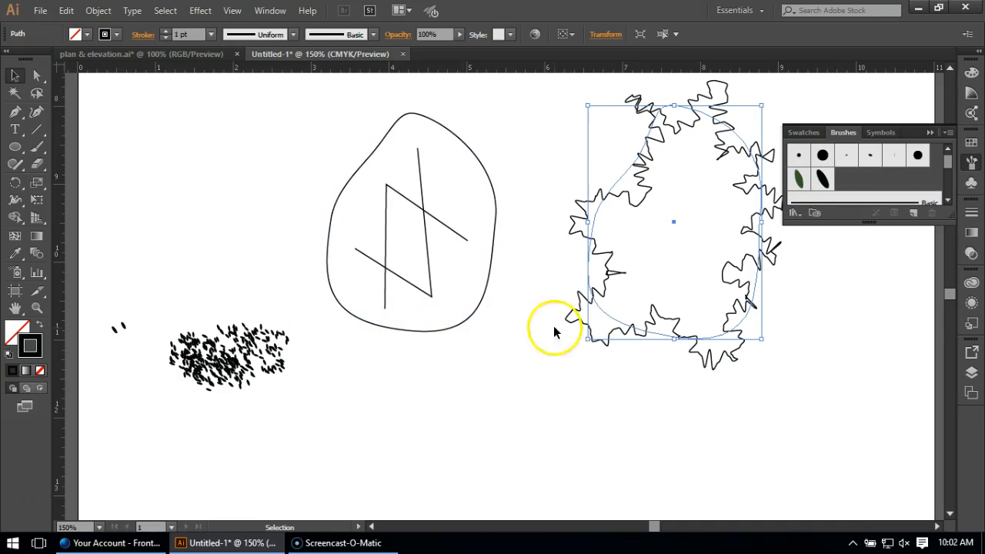
Compare the contribution of each Roughen effect on the new outline by switching its visibility off and back on.
left_click(971, 303)
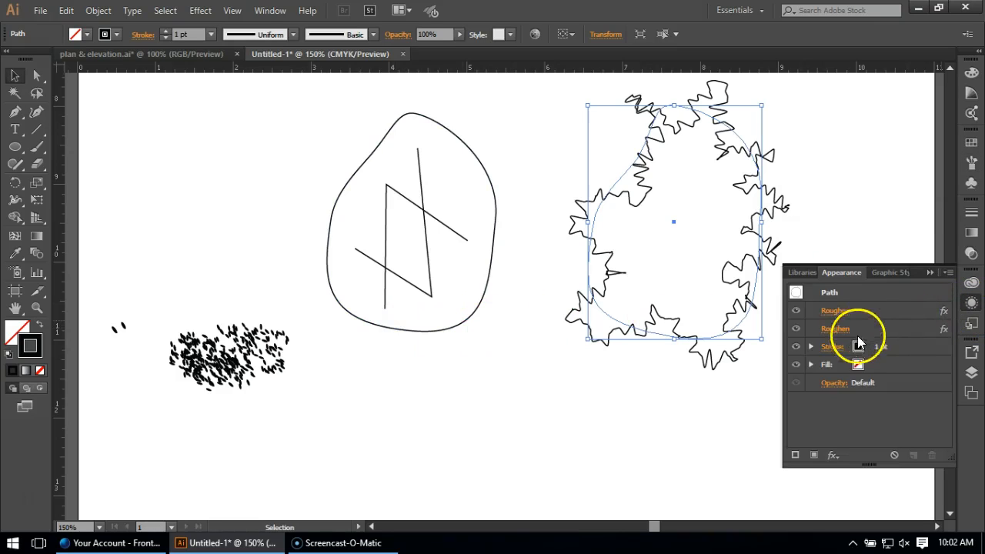
left_click(796, 311)
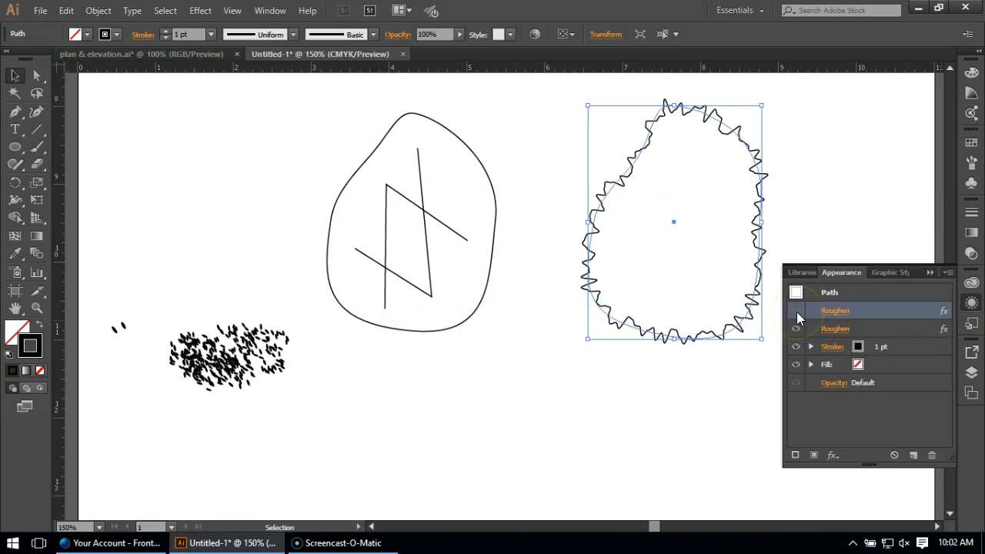
left_click(797, 311)
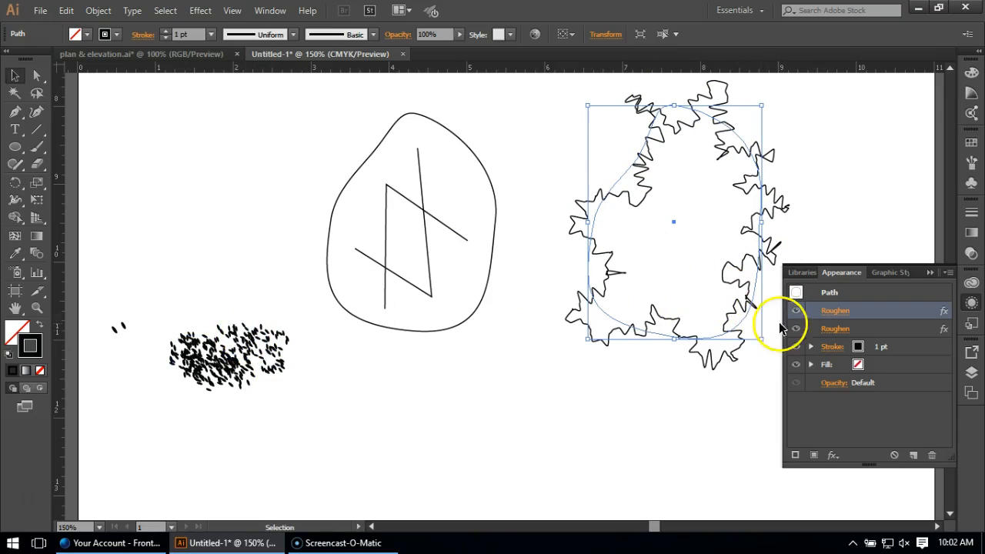
left_click(797, 313)
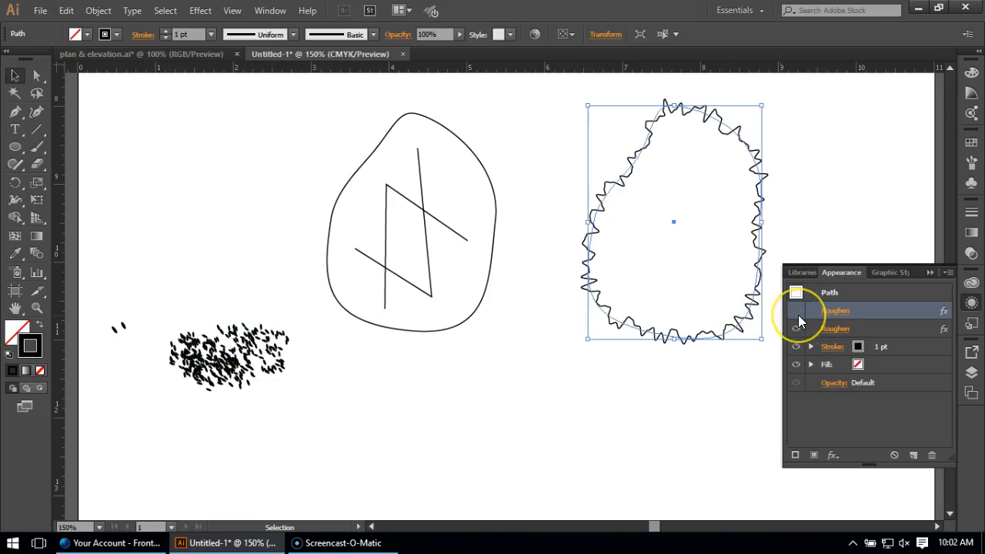
left_click(797, 312)
left_click(795, 330)
left_click(795, 330)
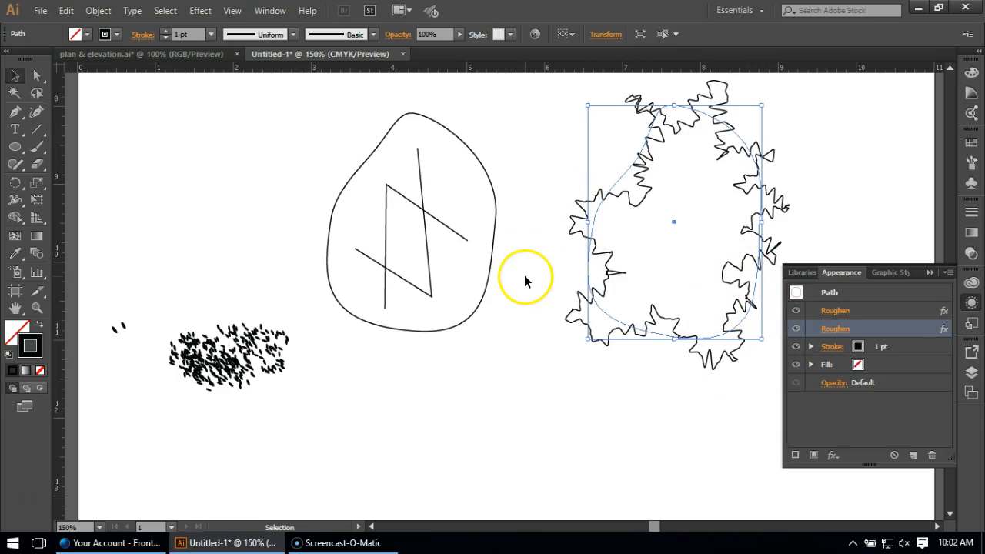
Make both hidden Roughen effects visible on the original rune stone, and deselect it to inspect the look.
left_click(489, 236)
left_click(492, 238)
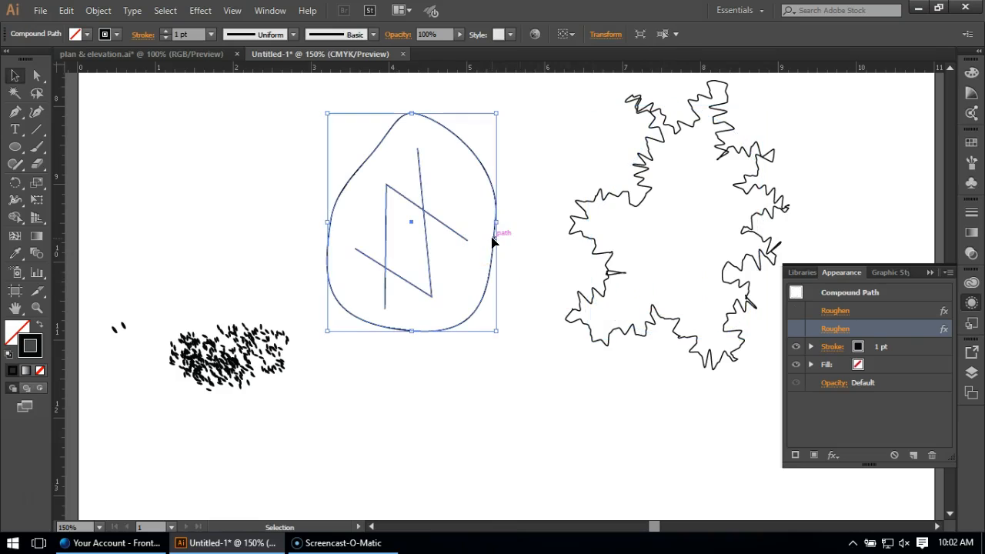
left_click(797, 310)
left_click(796, 328)
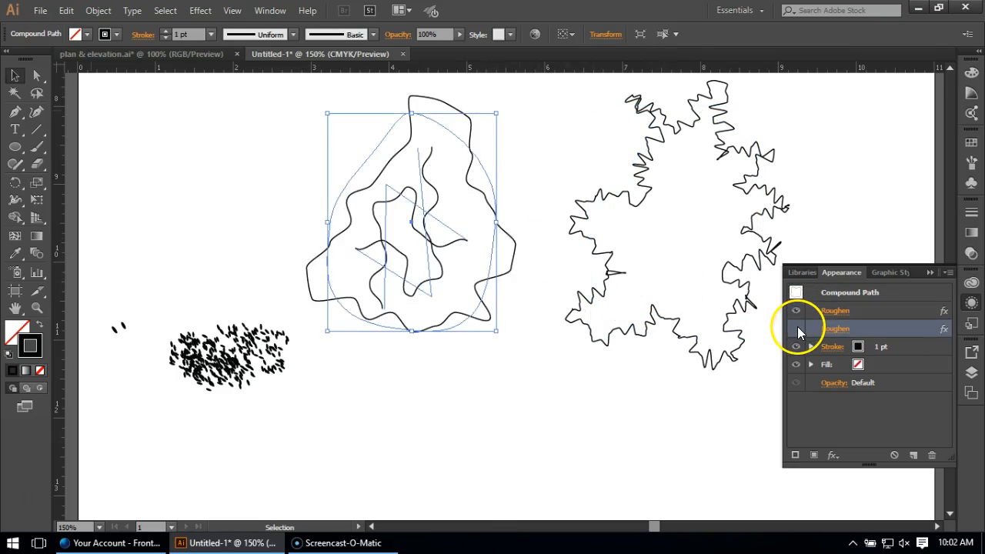
left_click(551, 389)
scroll(364, 348, "down", 1)
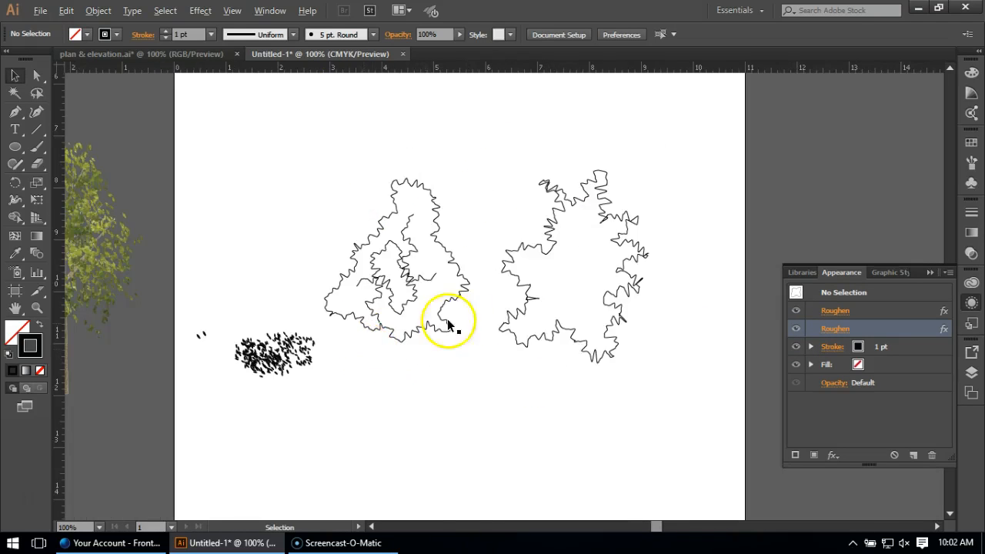
scroll(471, 312, "up", 1)
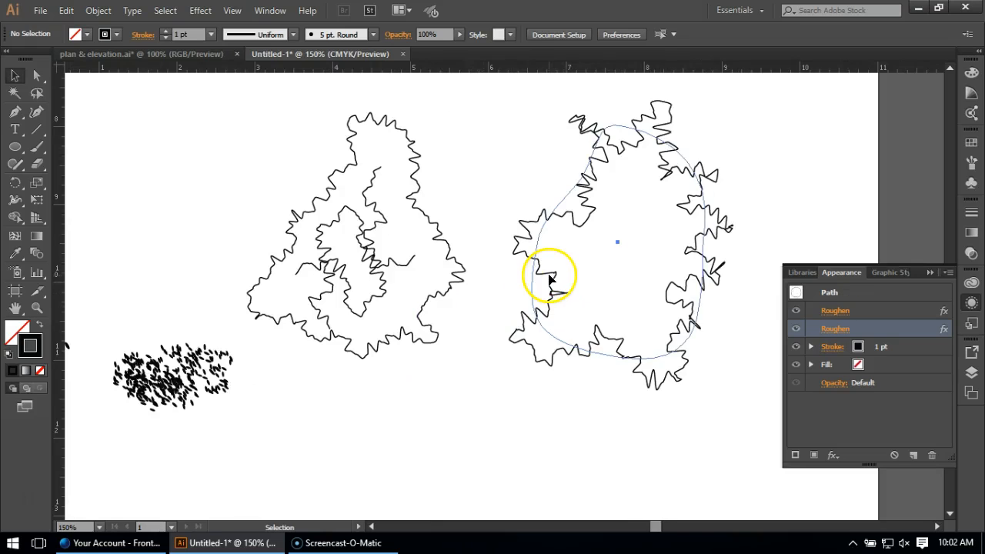
Shorten the new roughened outline slightly by lowering the upper edge of its bounding box.
left_click(550, 279)
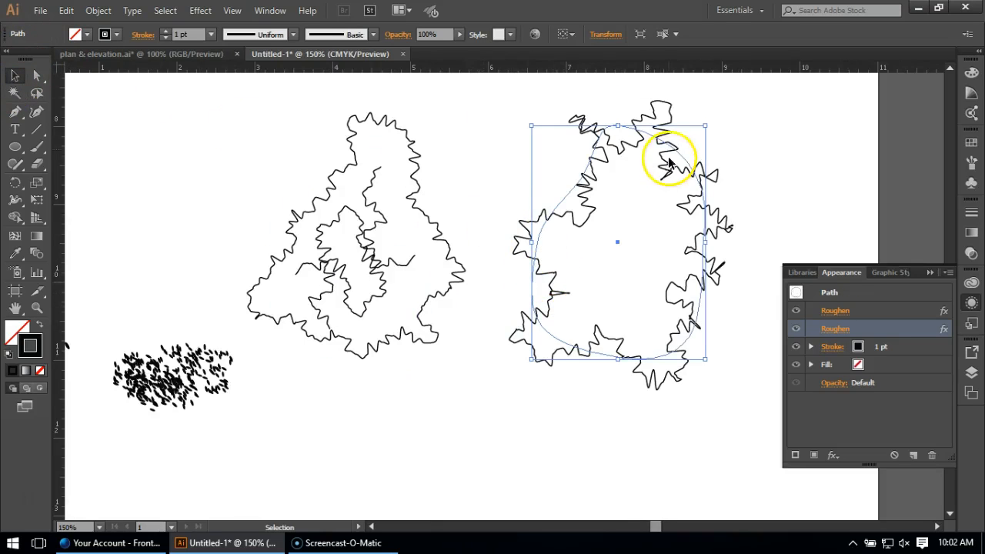
left_click_drag(617, 126, 617, 144)
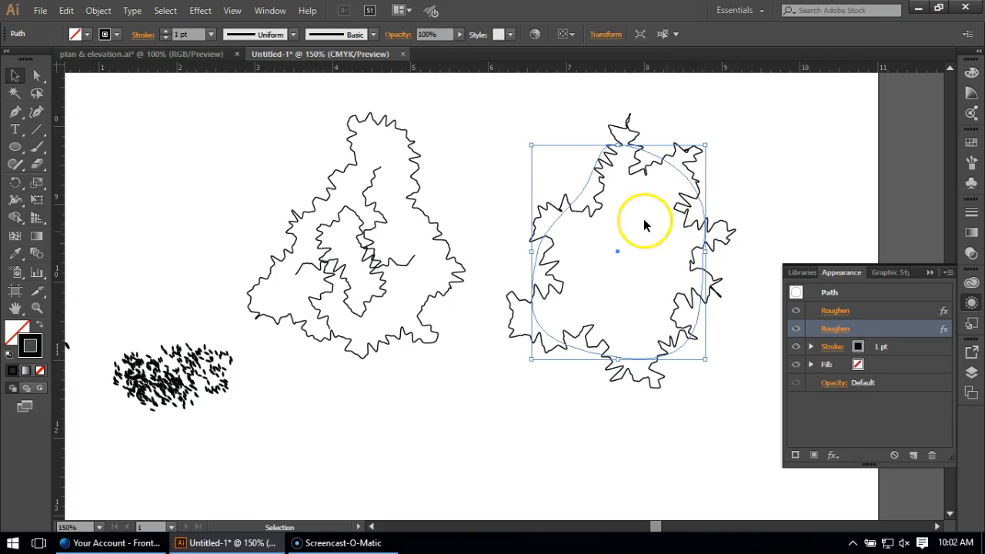
left_click(383, 144)
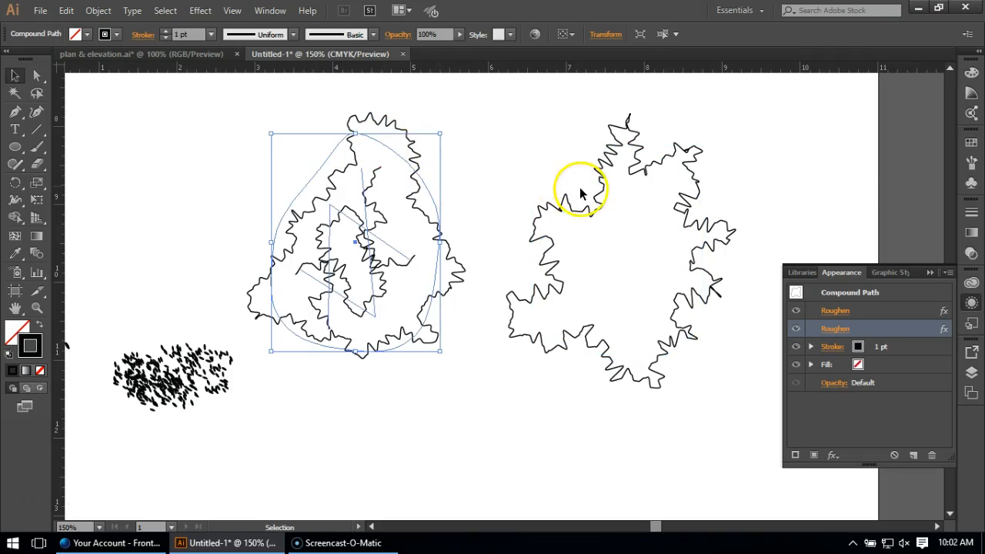
left_click(523, 156)
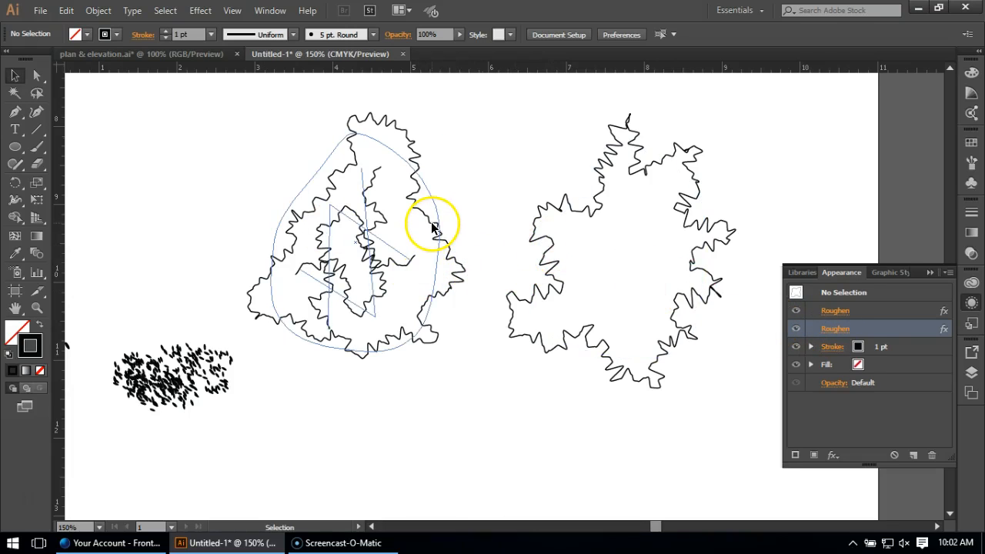
Hide both Roughen effects on the original rune stone and clear the selection.
left_click(433, 232)
left_click(795, 329)
left_click(796, 311)
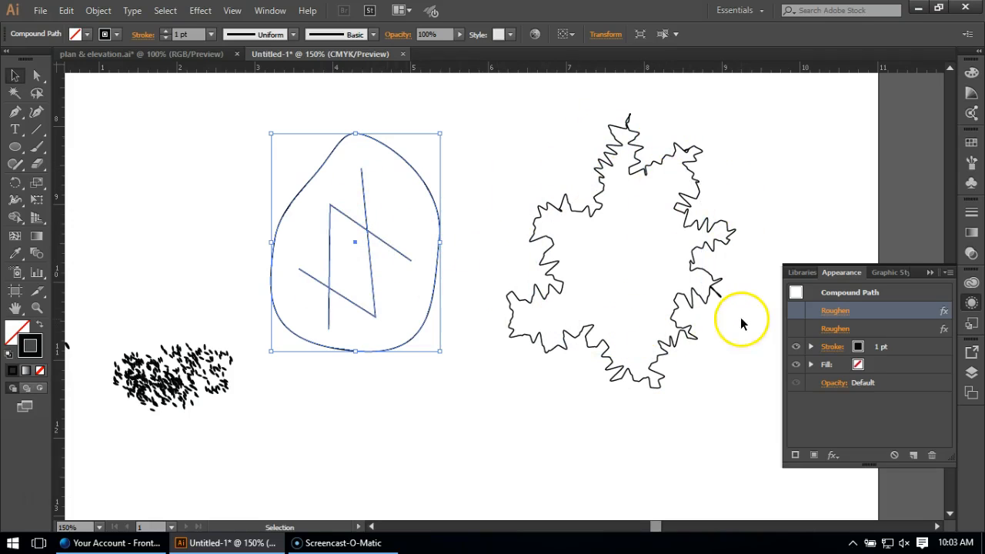
left_click(682, 329)
left_click(720, 420)
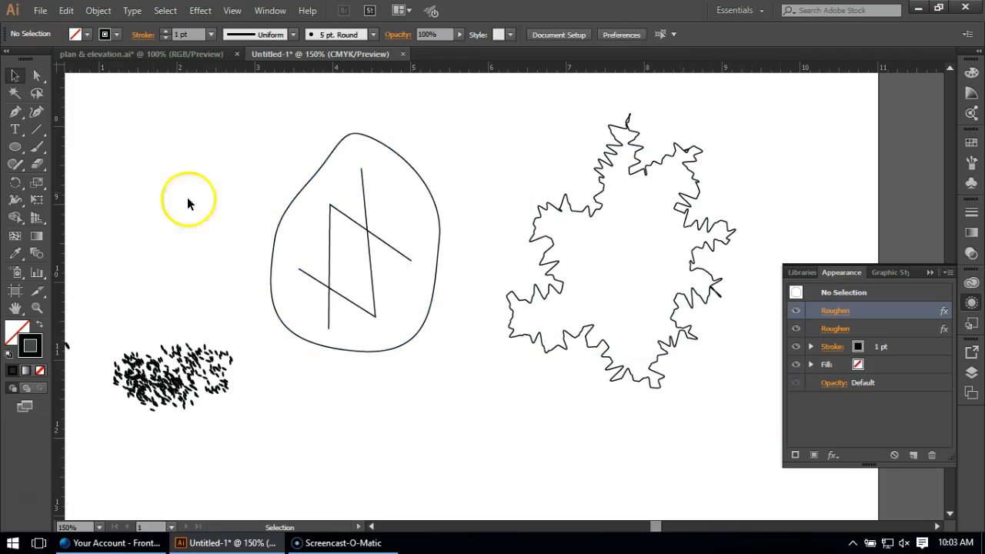
Draw a V-shaped line of two straight segments inside the roughened outline with the Pen tool.
left_click(15, 112)
left_click_drag(616, 317, 593, 286)
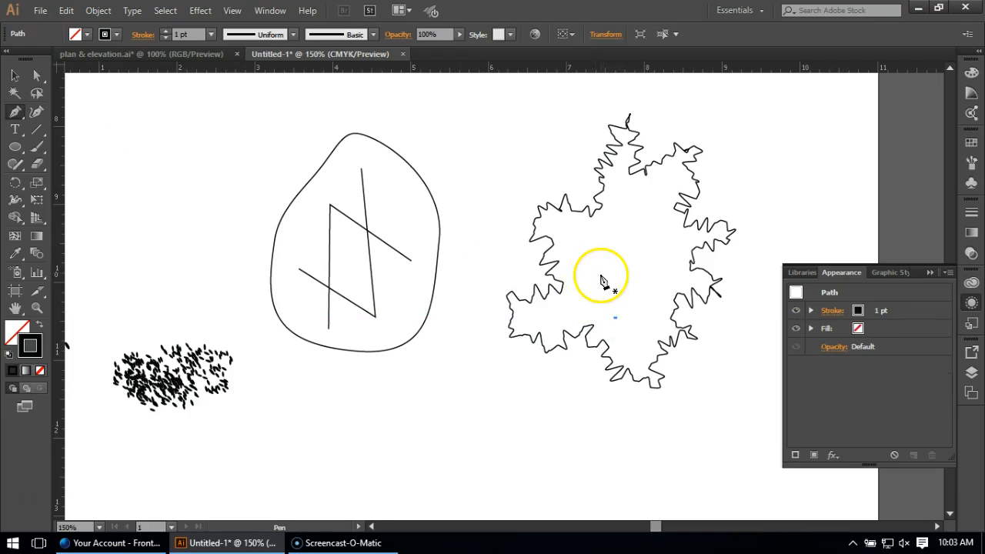
key("ctrl+z")
left_click_drag(575, 267, 640, 325)
left_click(635, 317)
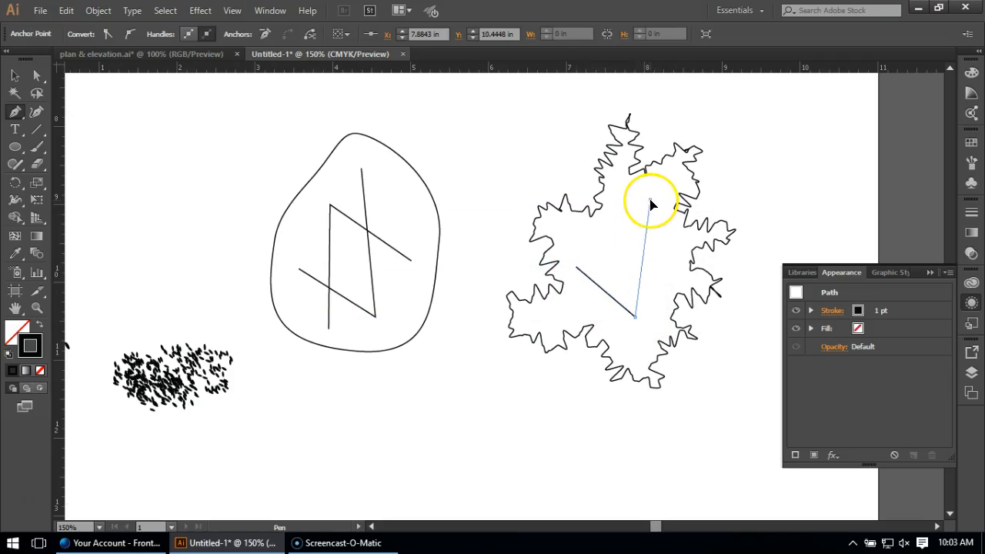
key("Escape")
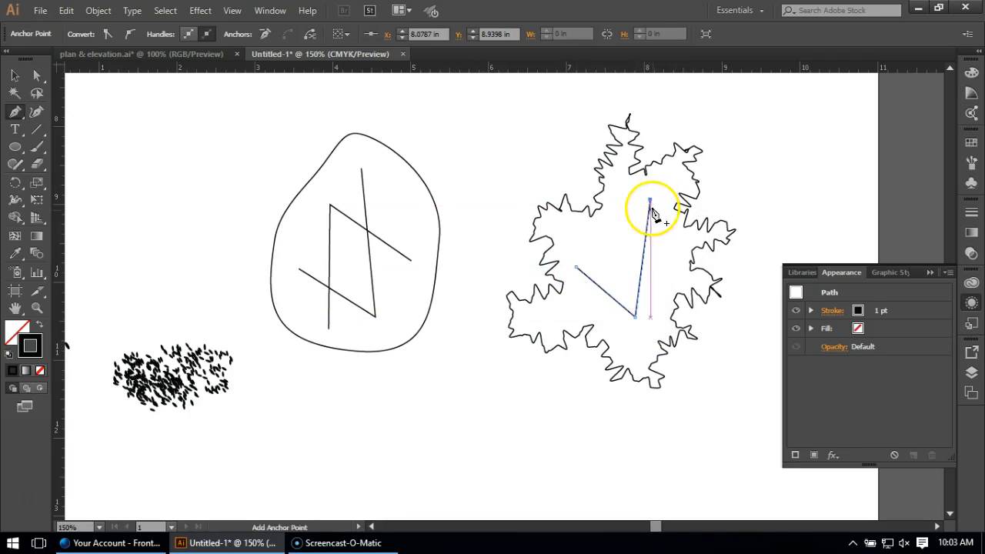
Draw a second two-segment line crossing the first, sloping up to a corner and then running straight down, to complete the rune.
left_click(677, 266)
left_click(601, 227)
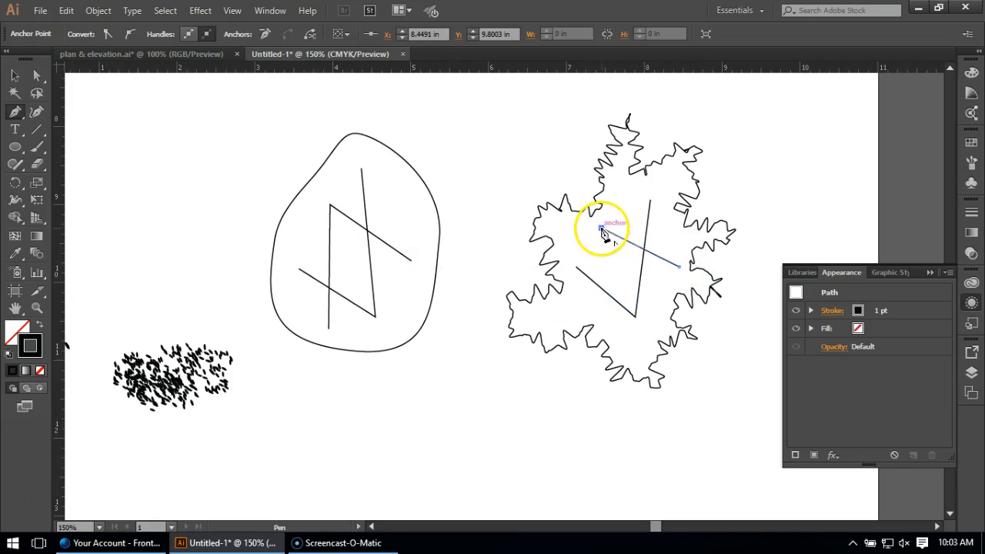
left_click(605, 317)
key("Escape")
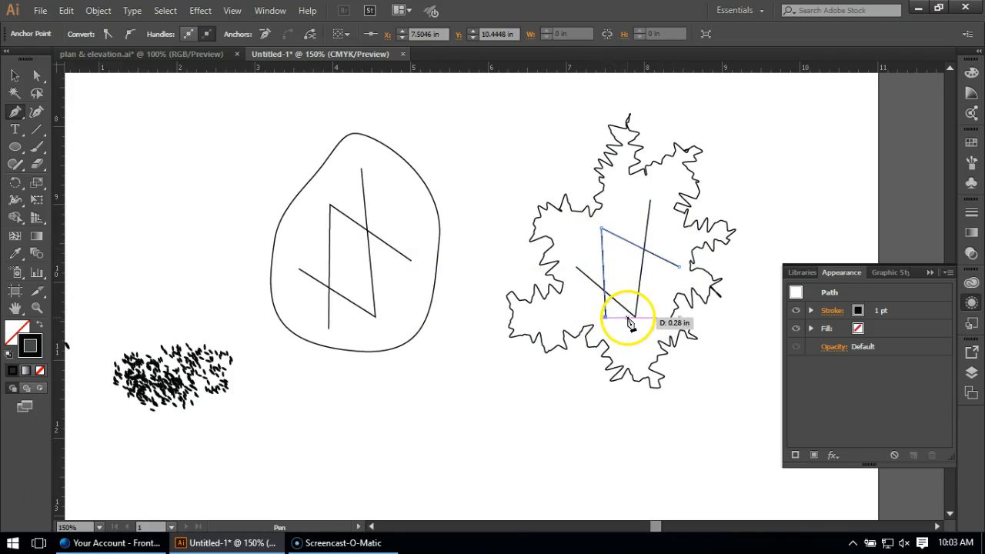
Save the roughened outline's appearance as a new graphic style.
left_click(16, 77)
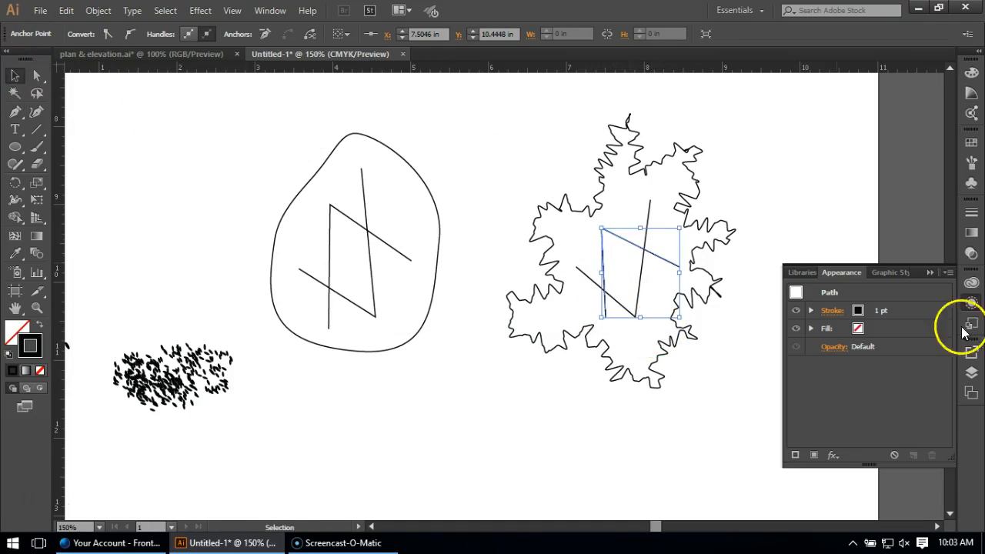
left_click(971, 323)
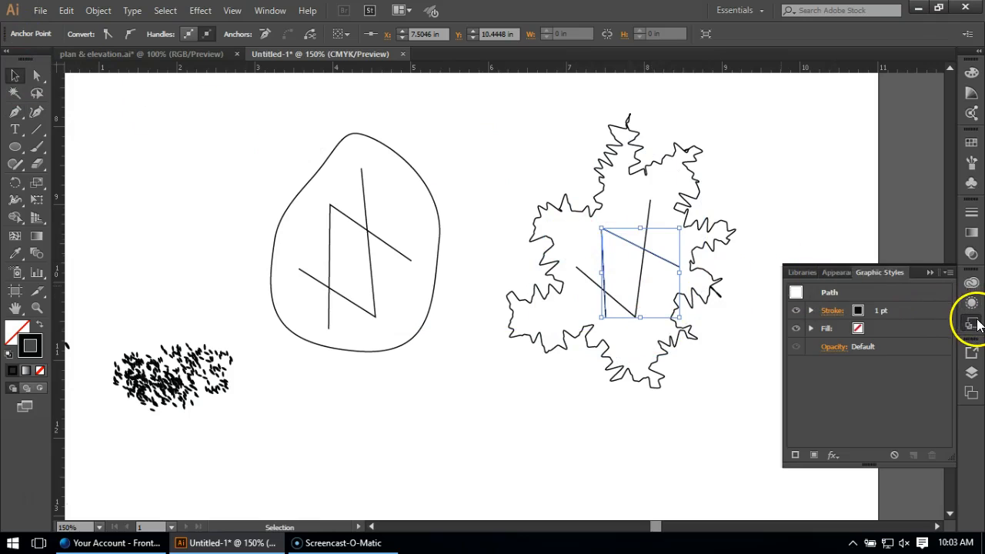
left_click(769, 228)
left_click_drag(725, 242, 847, 319)
Select both rune lines inside the new outline and apply the saved roughened graphic style to them.
left_click(643, 269)
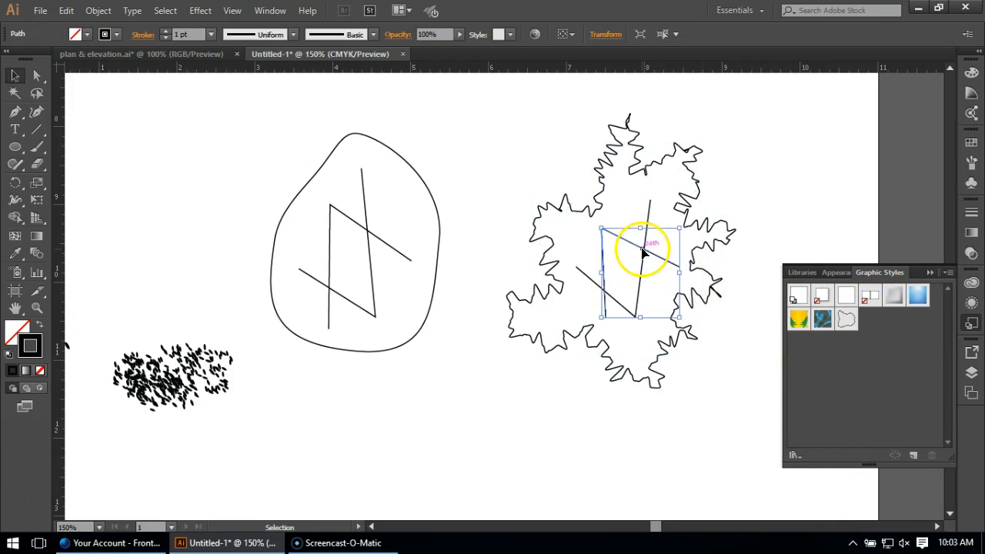
left_click(642, 268, "shift")
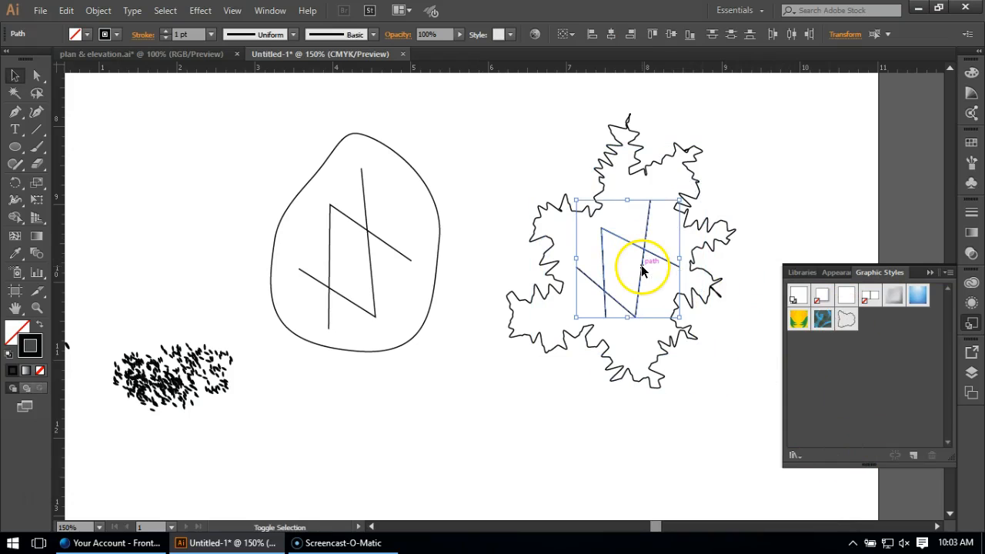
left_click(847, 319)
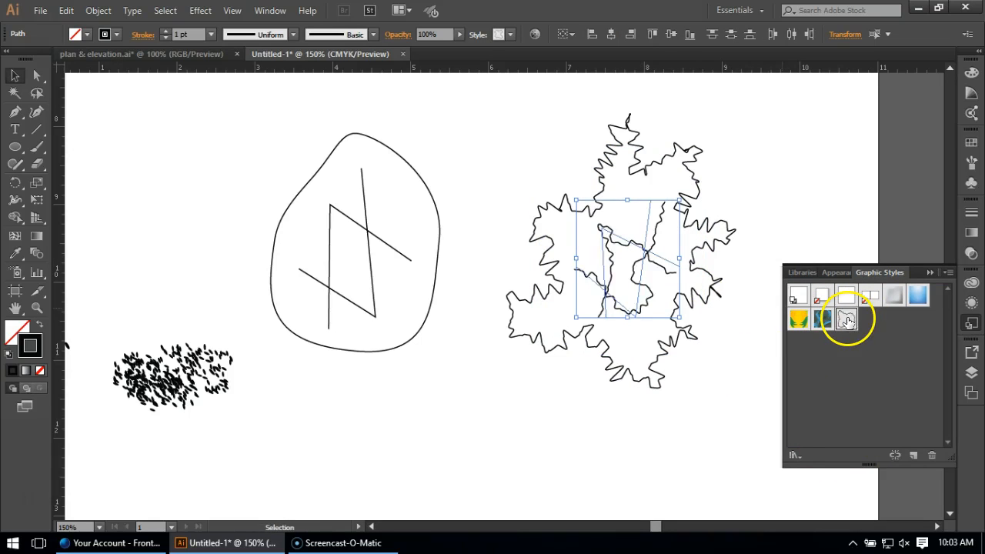
Turn the hidden Roughen effects back on for the smooth rune stone compound path.
left_click(425, 377)
left_click_drag(430, 120, 350, 335)
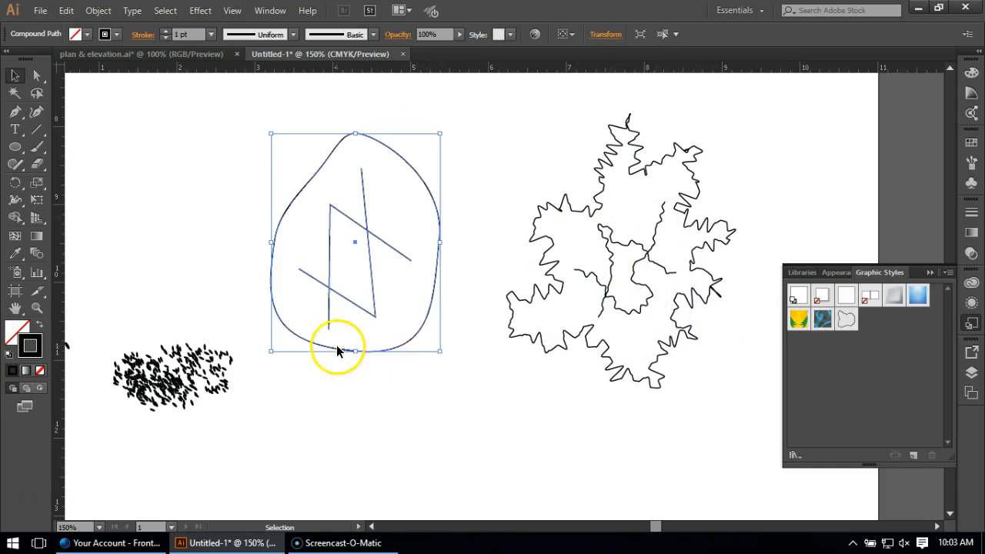
left_click(974, 309)
left_click(796, 311)
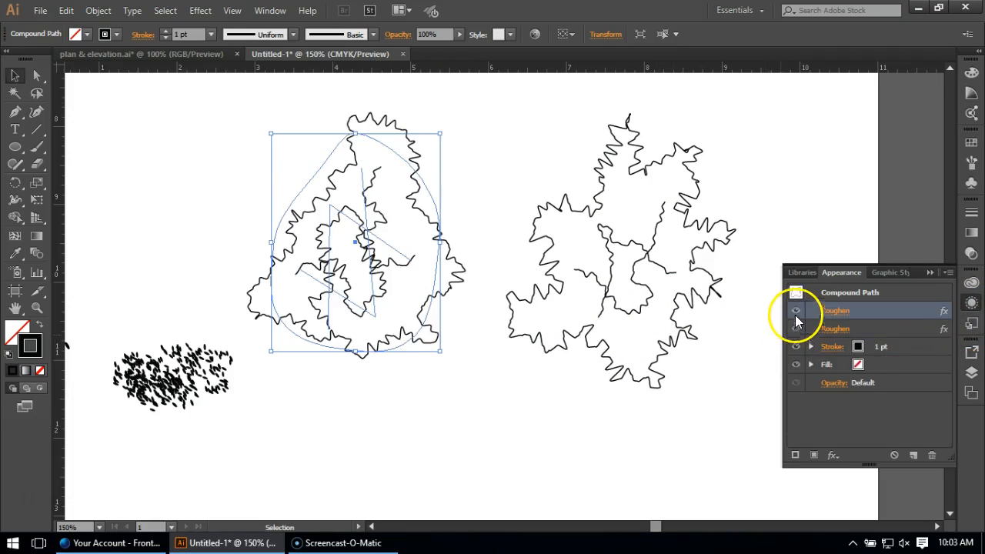
left_click(194, 149)
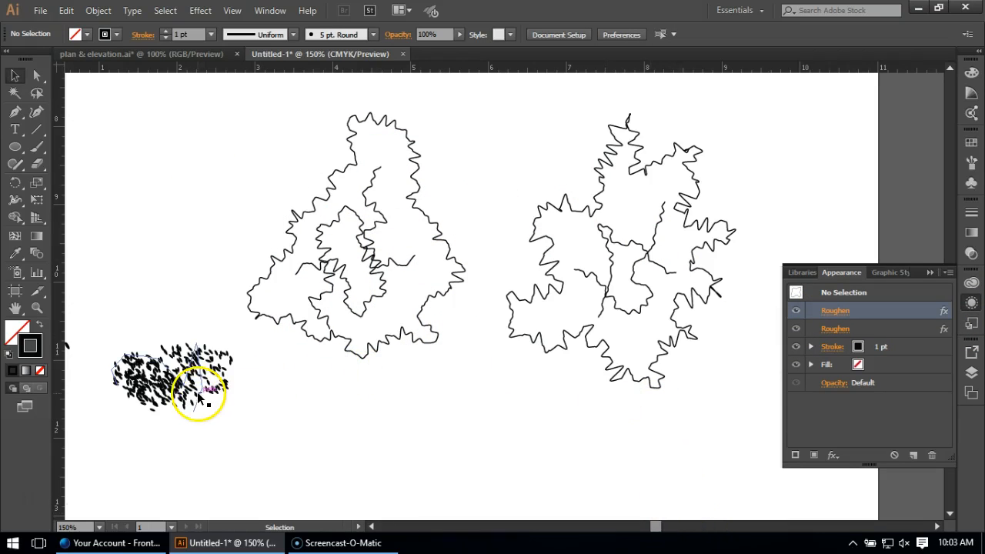
Select both roughened rune stones with their inner lines and apply the black leaf-shaped scatter brush to them.
left_click_drag(750, 109, 295, 389)
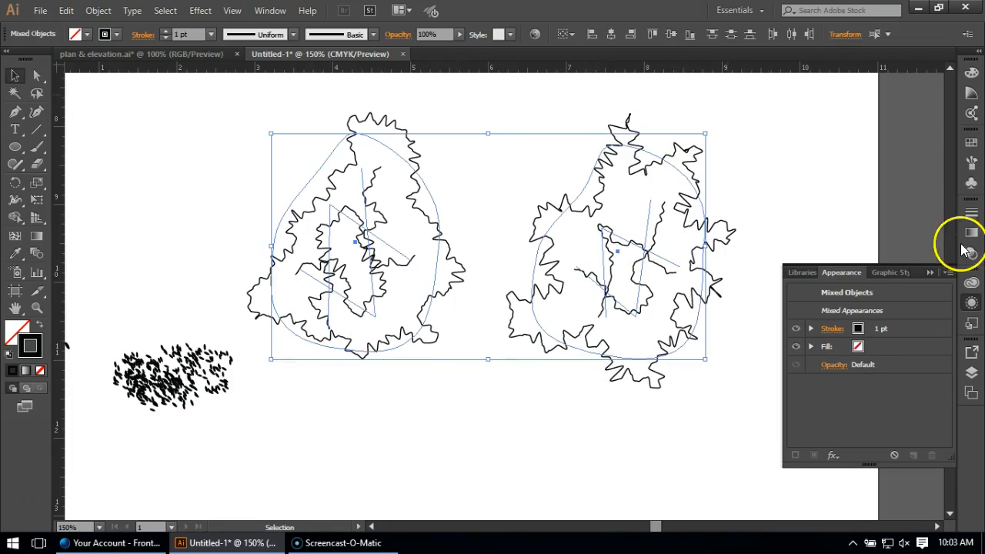
left_click(972, 161)
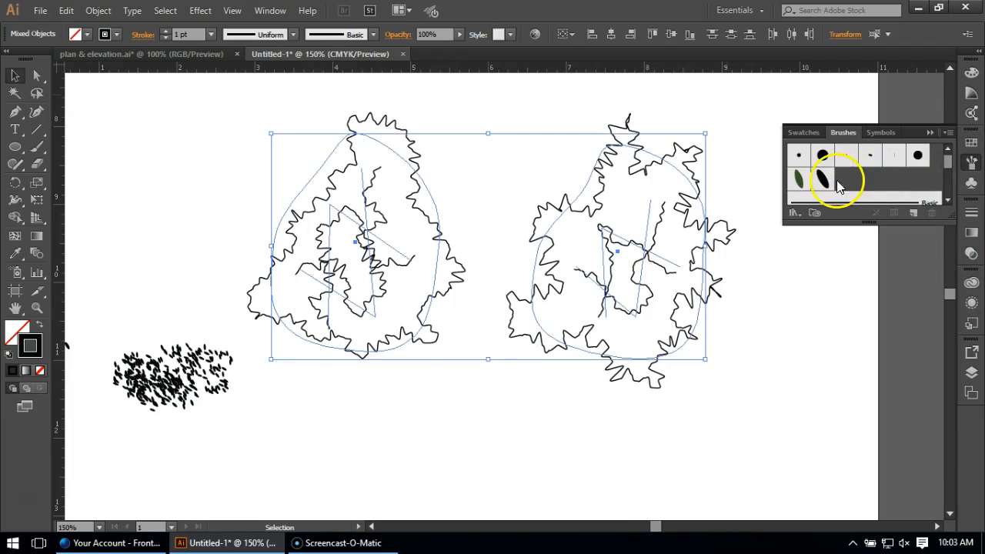
left_click(805, 404)
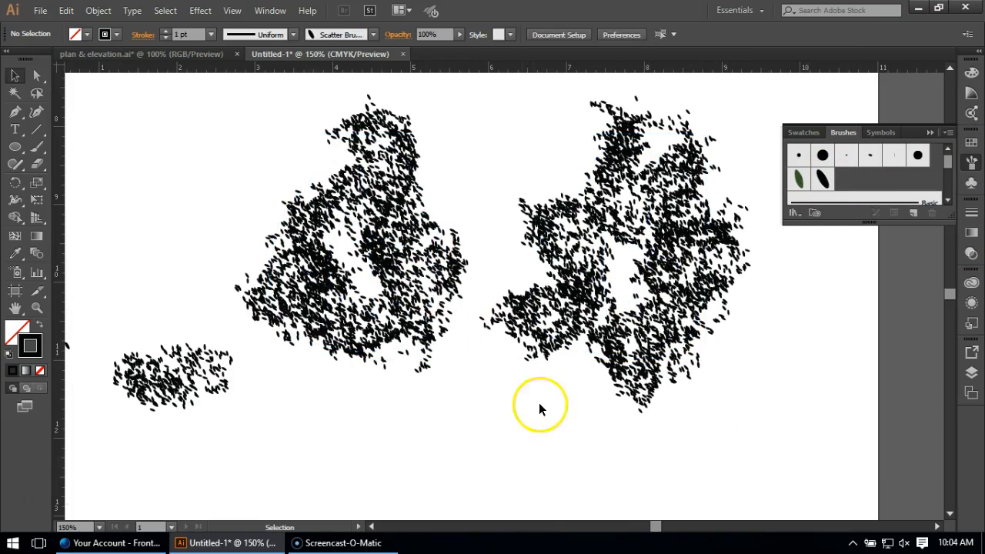
Move the upper corner anchor of the two-segment rune line inside the star-like leaf cluster down and outward with Direct Selection.
left_click(605, 287)
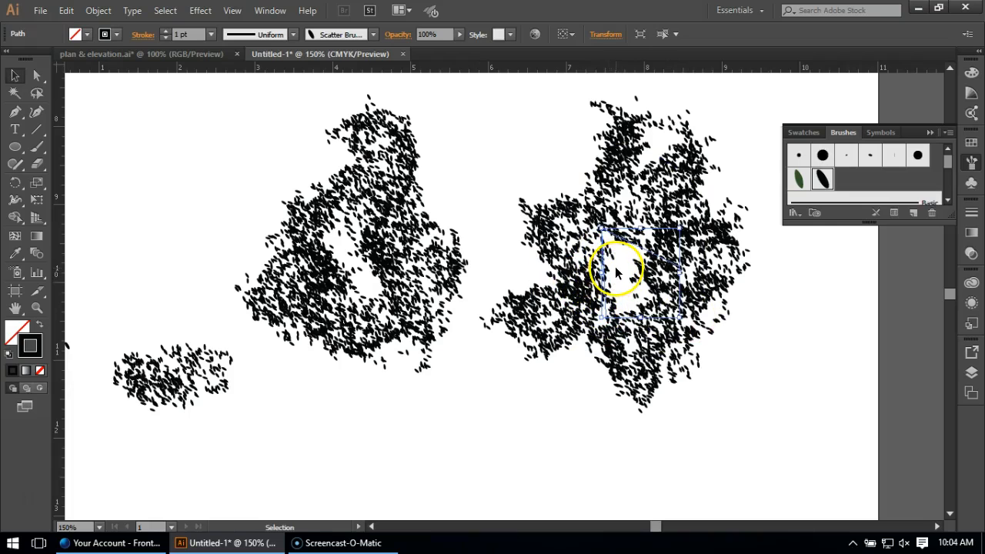
scroll(619, 273, "up", 3, "alt")
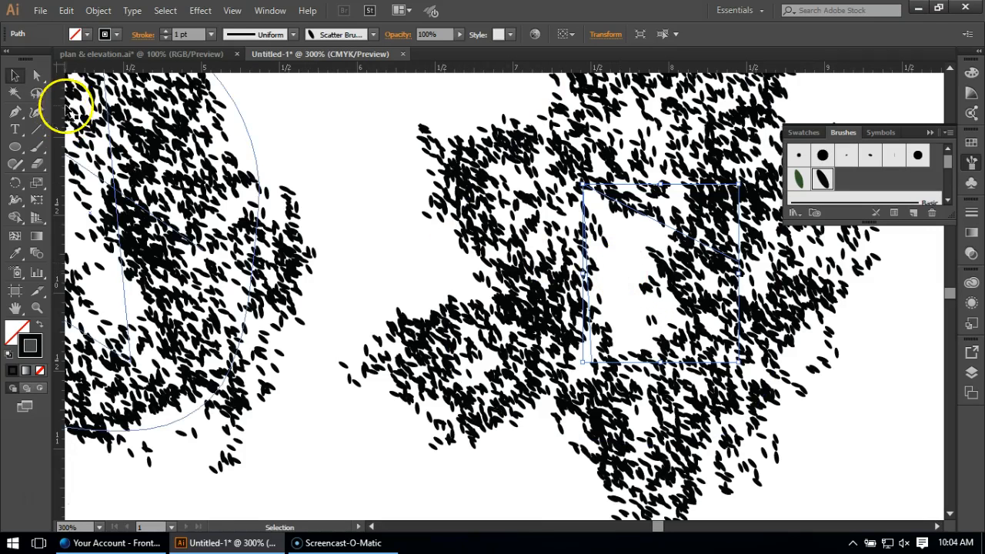
left_click(36, 75)
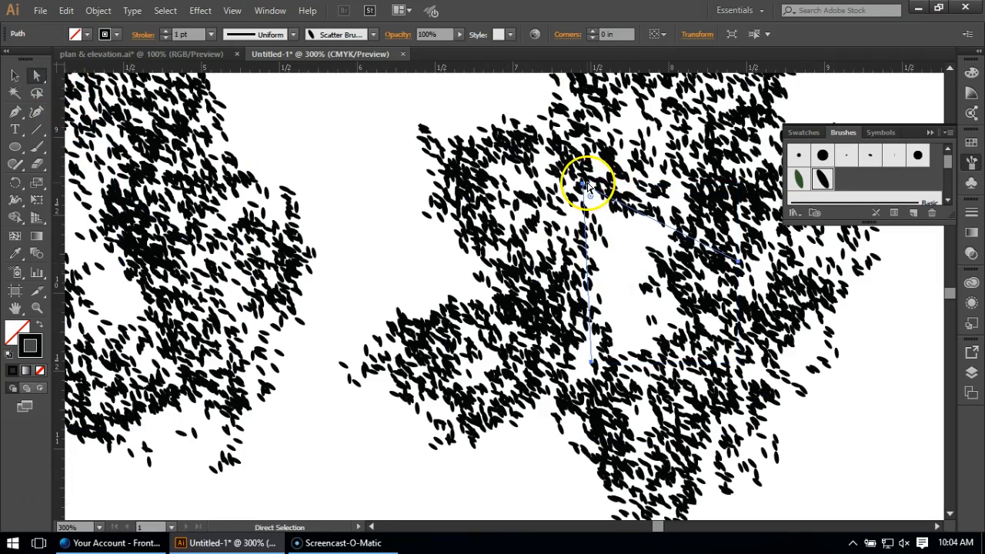
left_click_drag(583, 182, 544, 231)
Draw a steep straight line through the empty gap inside the star-like leaf cluster with the Pen tool.
left_click(15, 111)
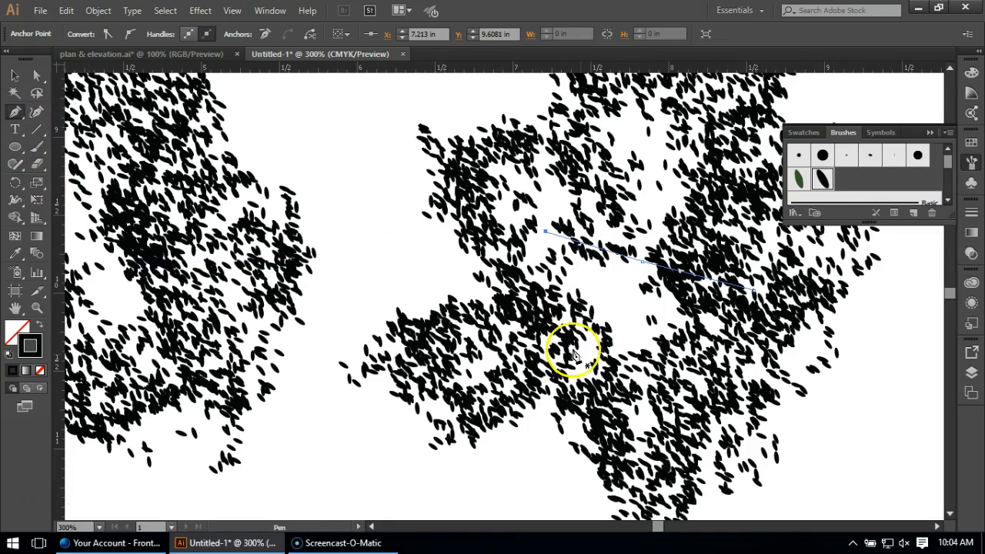
left_click(615, 350)
left_click(649, 146)
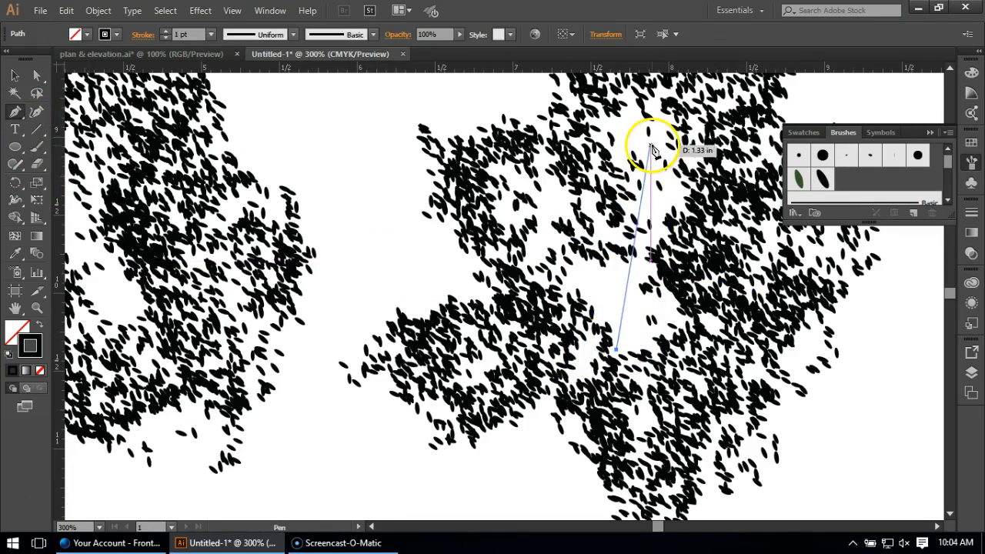
Apply the saved roughened graphic style and the black leaf scatter brush to the new straight line.
left_click(970, 324)
left_click(891, 273)
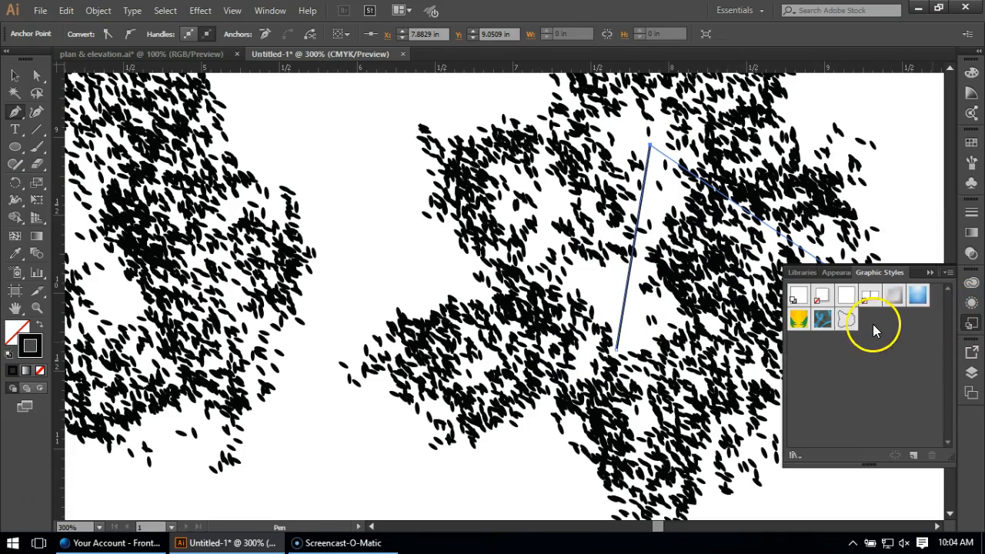
left_click(846, 318)
left_click(970, 164)
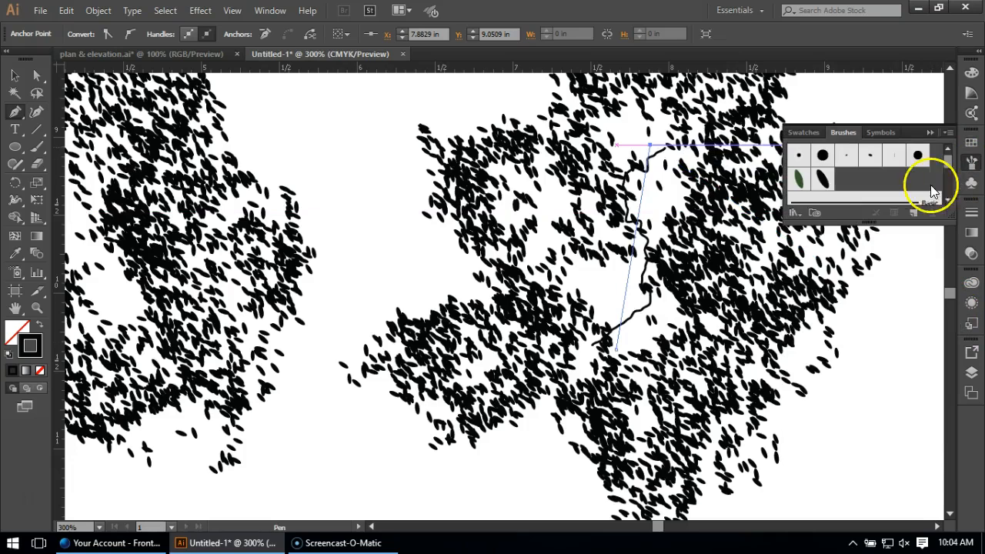
left_click(822, 179)
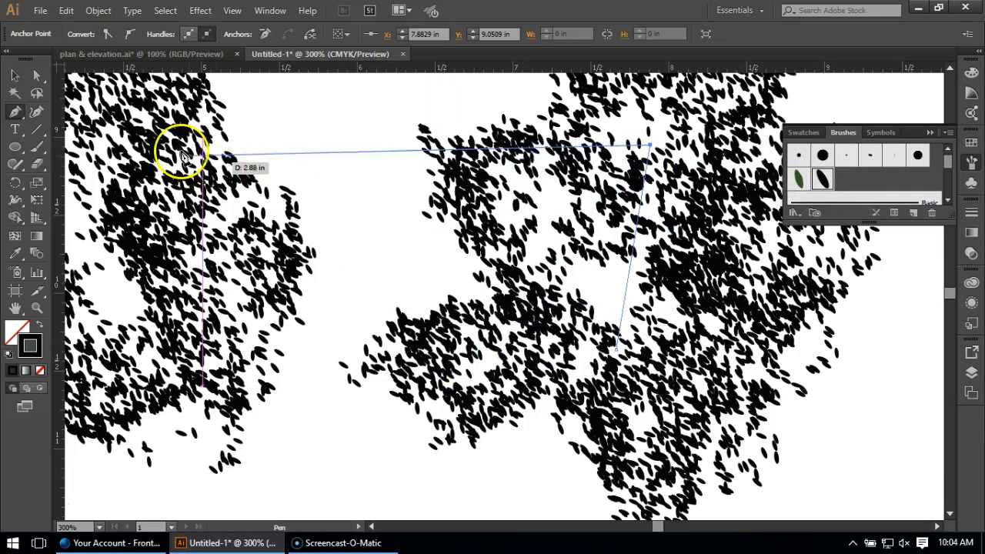
left_click(14, 75)
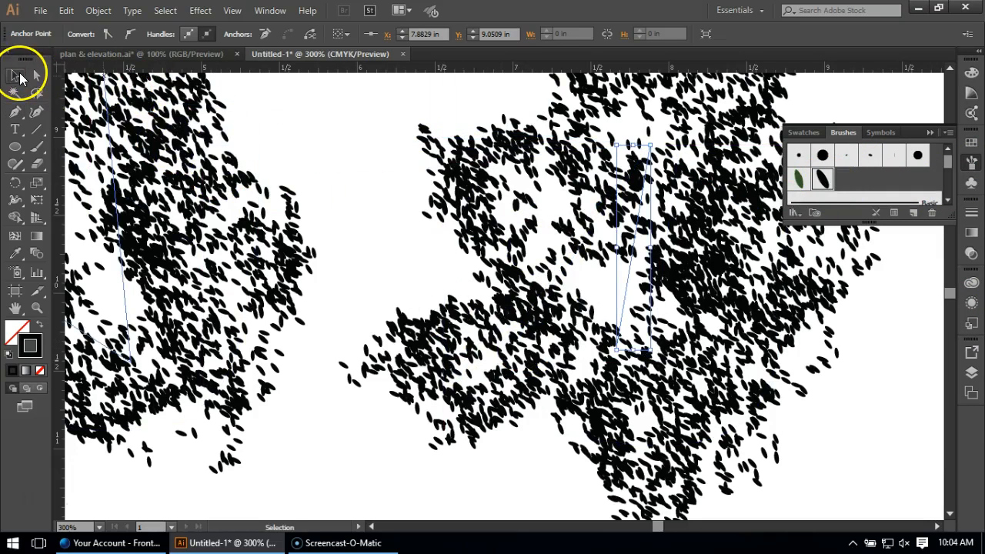
left_click(381, 472)
Select all the paths of the star-like leaf cluster and group them into one object.
scroll(540, 439, "down", 3)
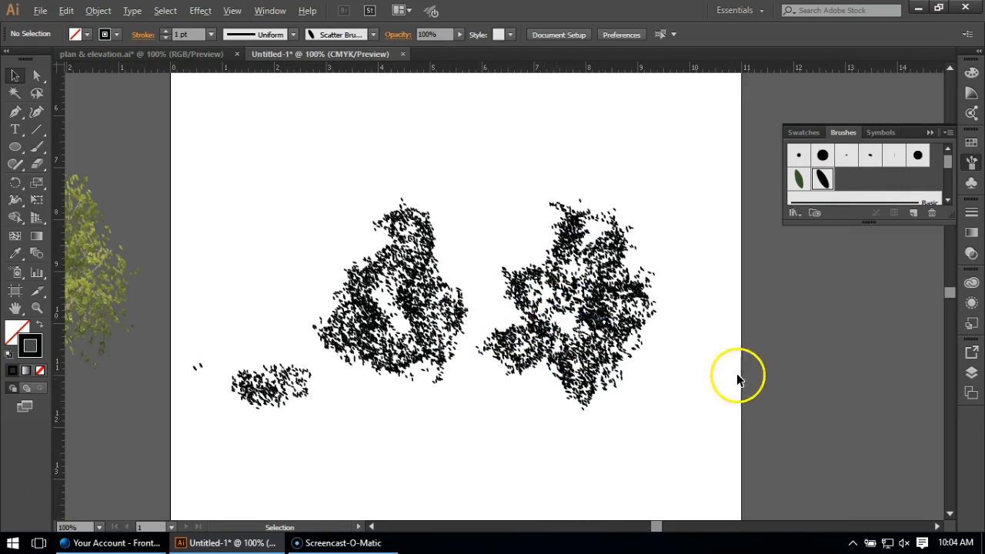
scroll(737, 378, "down", 1)
scroll(585, 346, "up", 1)
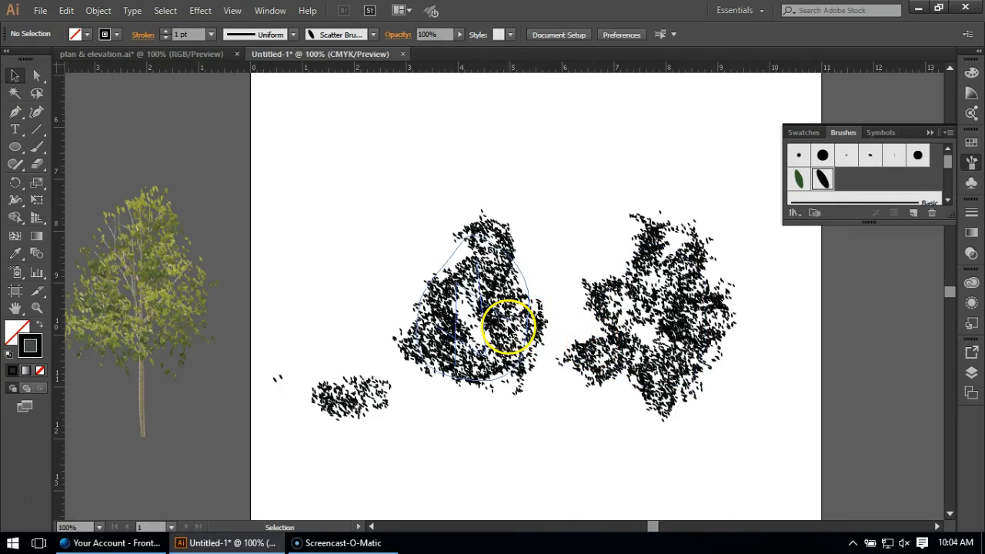
left_click(485, 311)
left_click(462, 300)
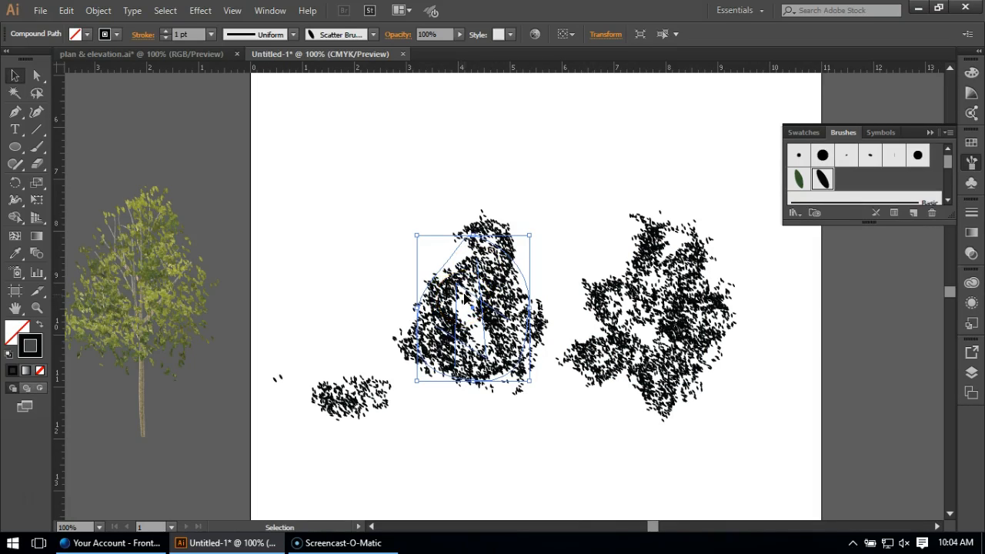
left_click_drag(774, 233, 573, 397)
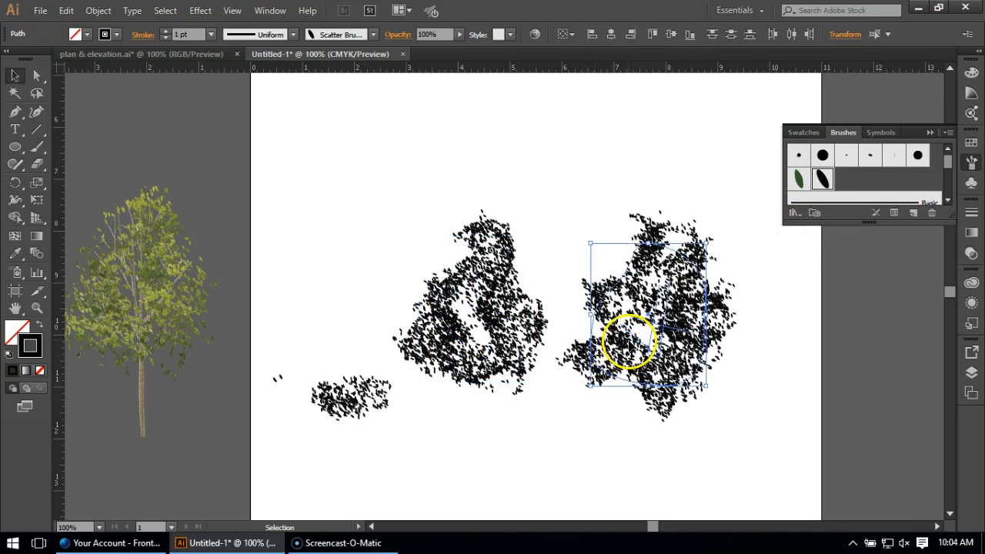
right_click(629, 344)
left_click(662, 144)
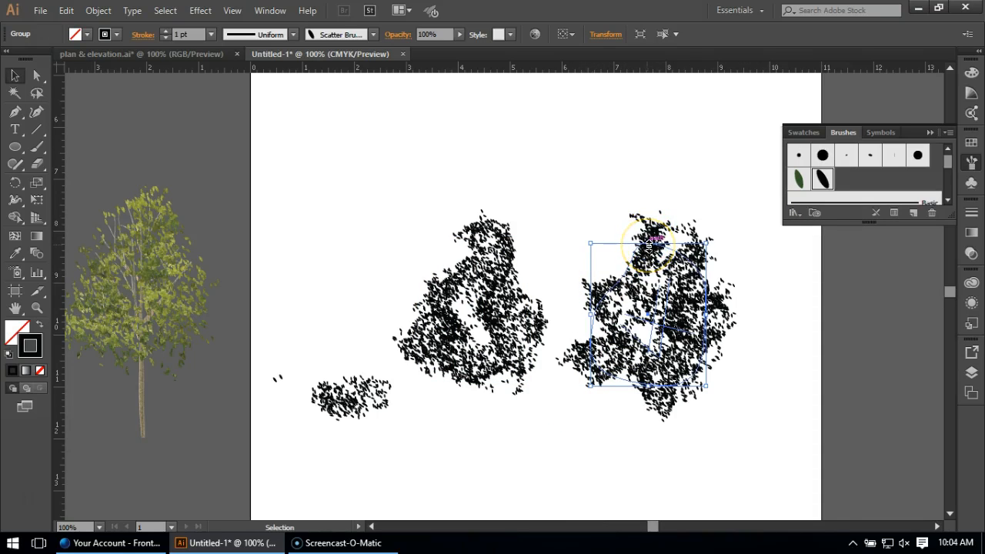
left_click(855, 380)
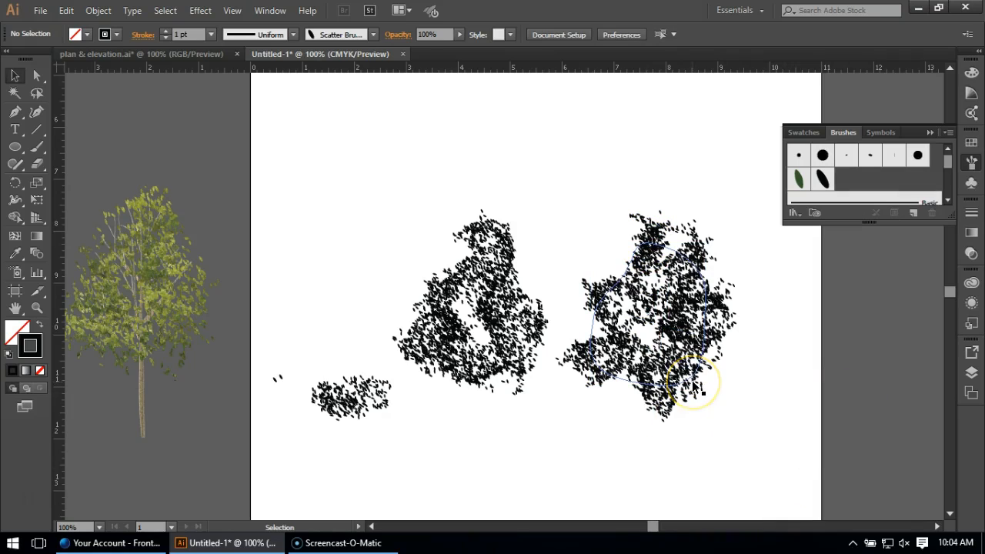
scroll(669, 388, "down", 1)
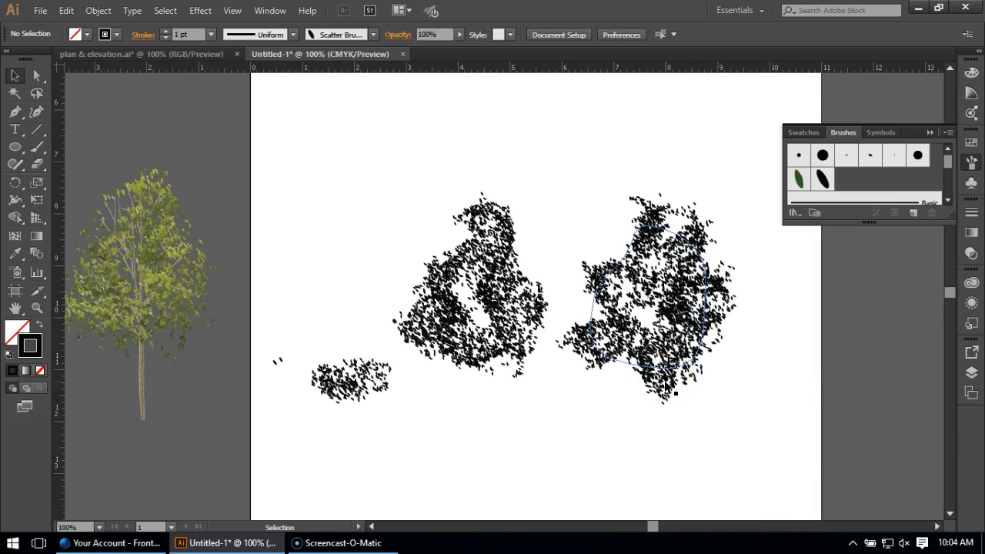